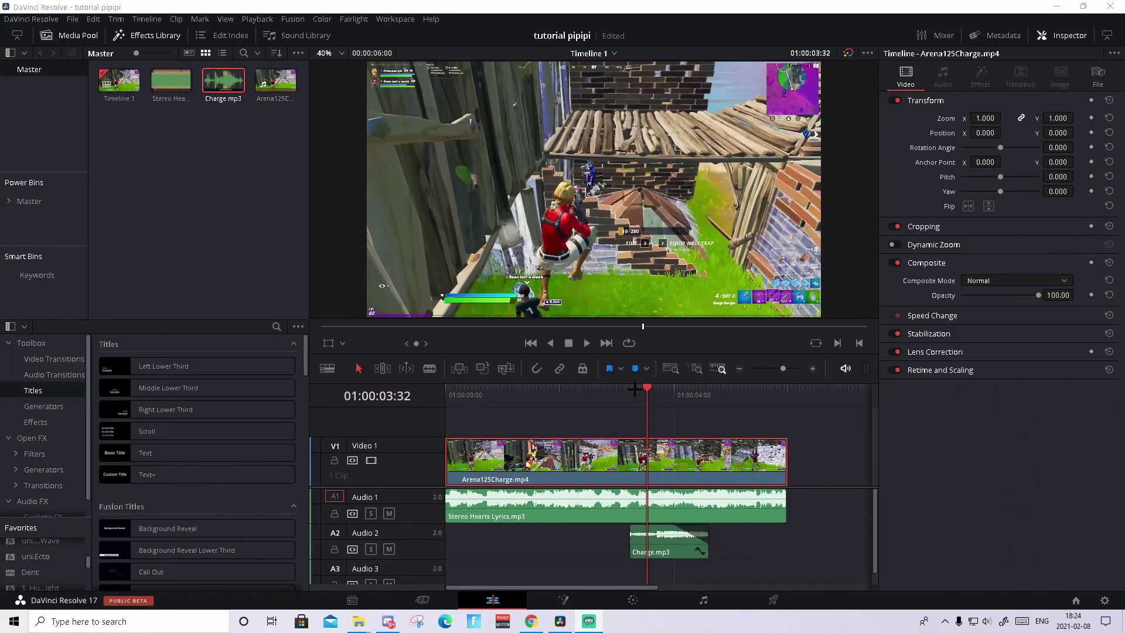
Find the cut frame near 03:43 and split the Arena125Charge.mp4 clip there
drag(647, 389, 609, 387)
key(space)
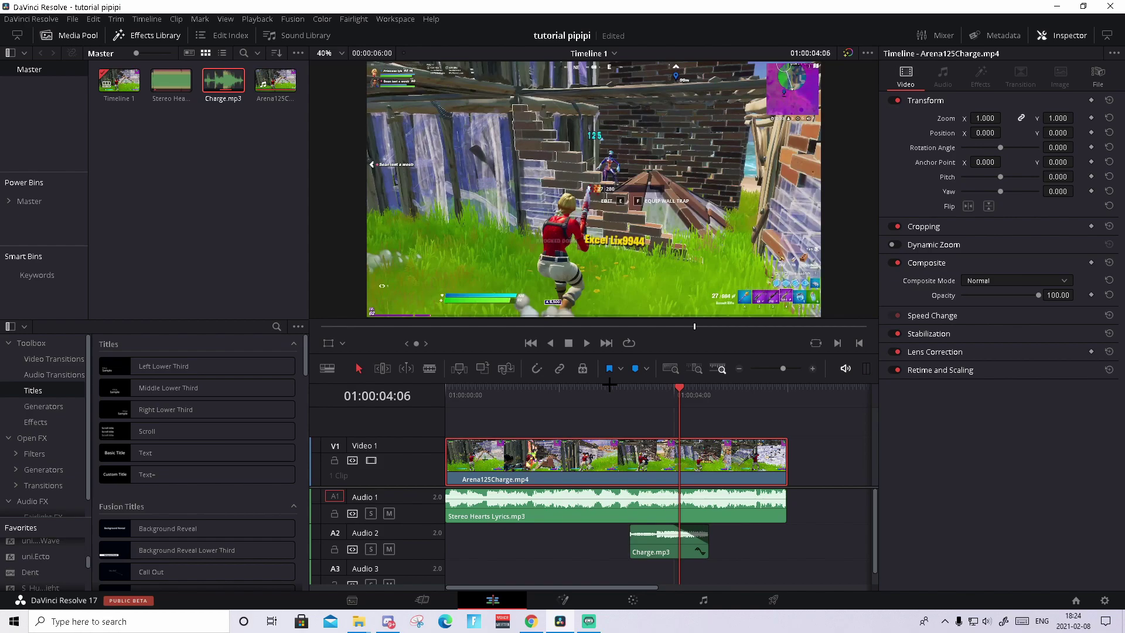
drag(674, 395, 651, 387)
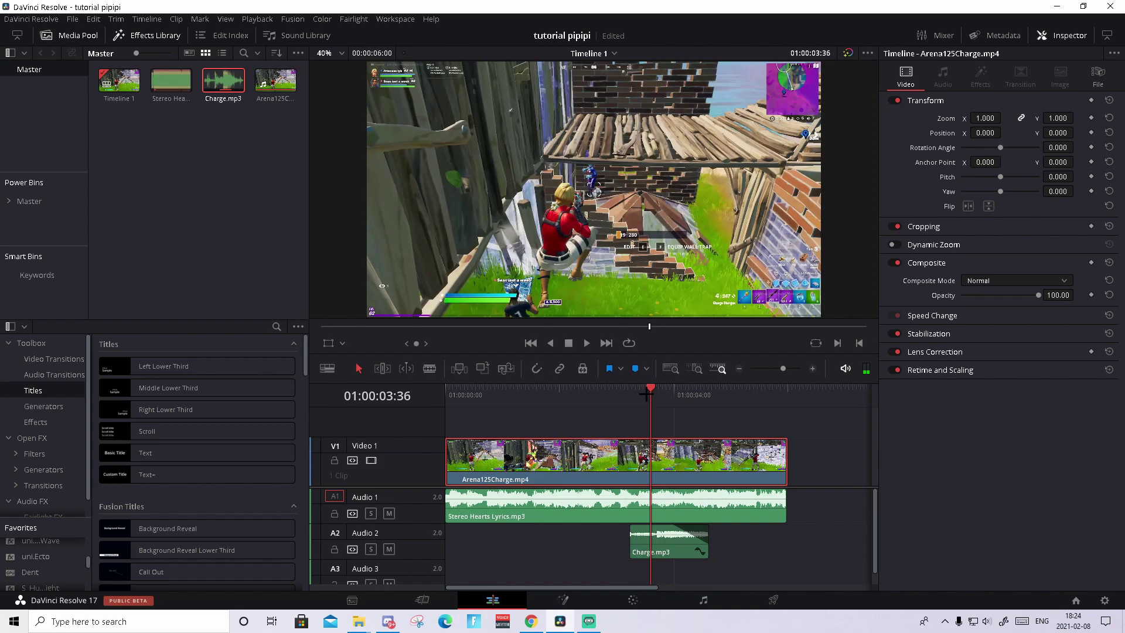
drag(646, 393, 658, 387)
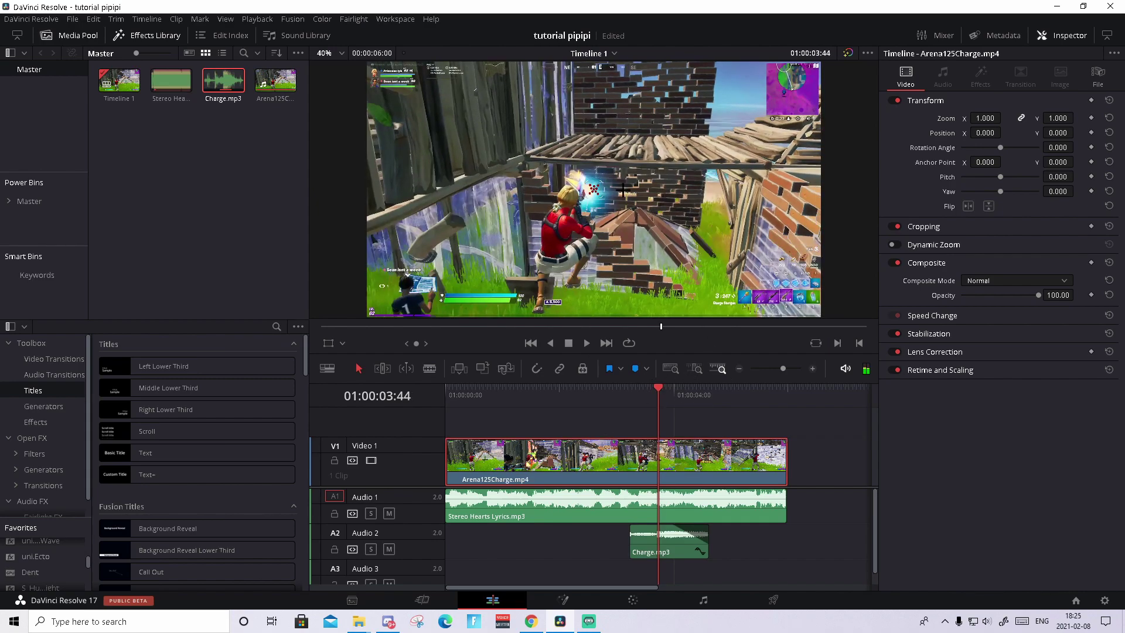
key(Left)
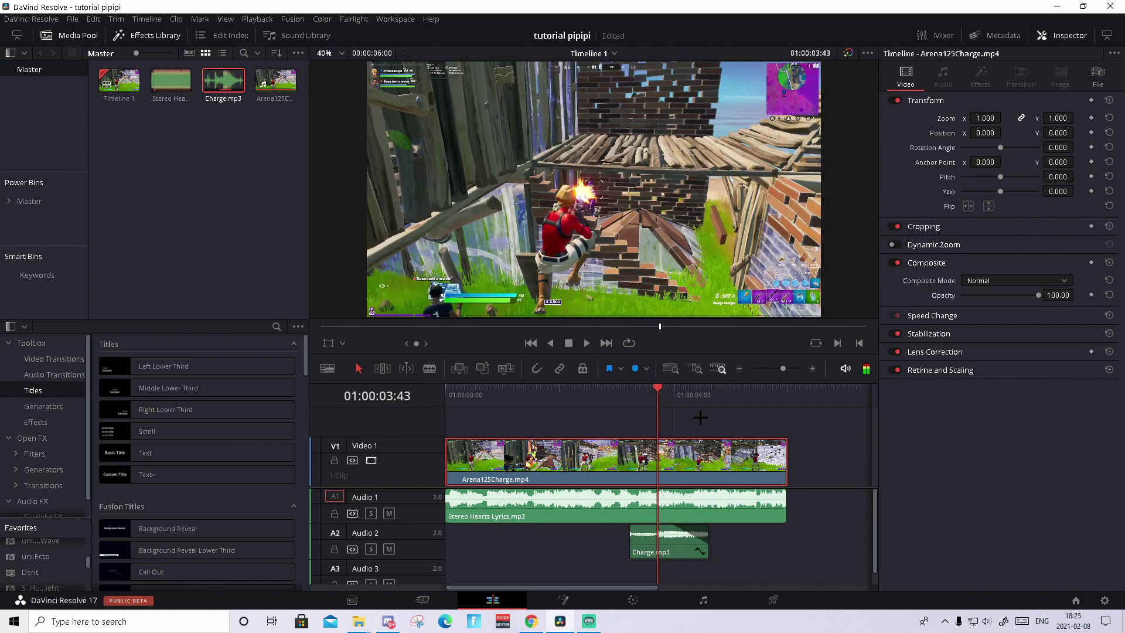
key(ctrl+b)
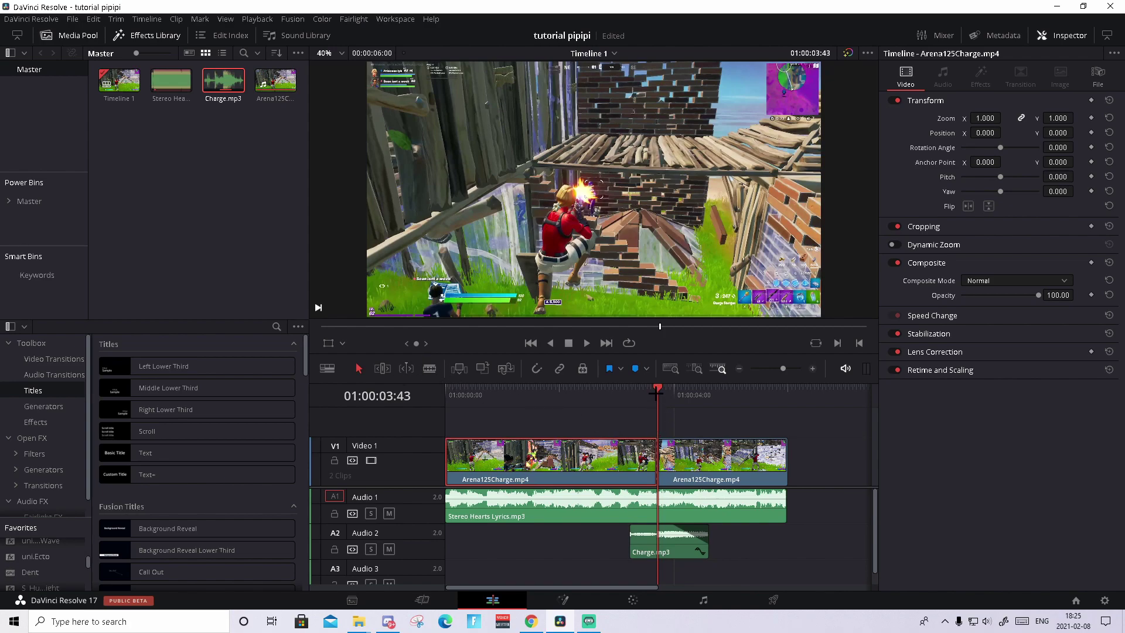
Split the clip again at about 03:04 and select the short middle clip
drag(663, 395, 568, 392)
key(space)
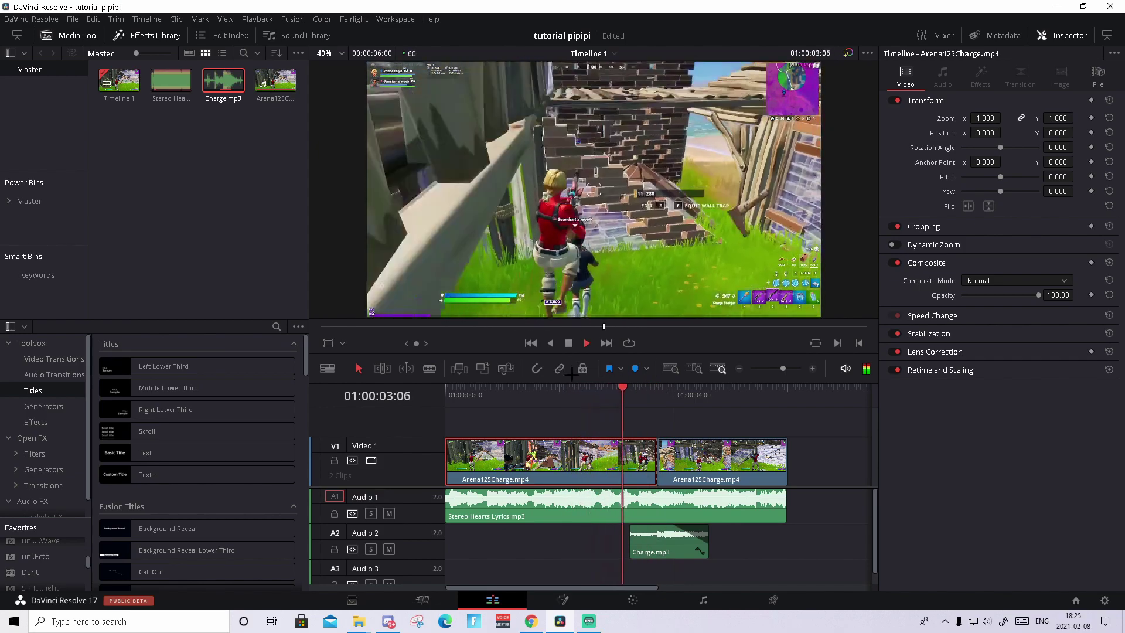
key(space)
mouse_move(631, 391)
mouse_down()
mouse_move(615, 393)
mouse_move(636, 387)
mouse_move(620, 383)
mouse_up()
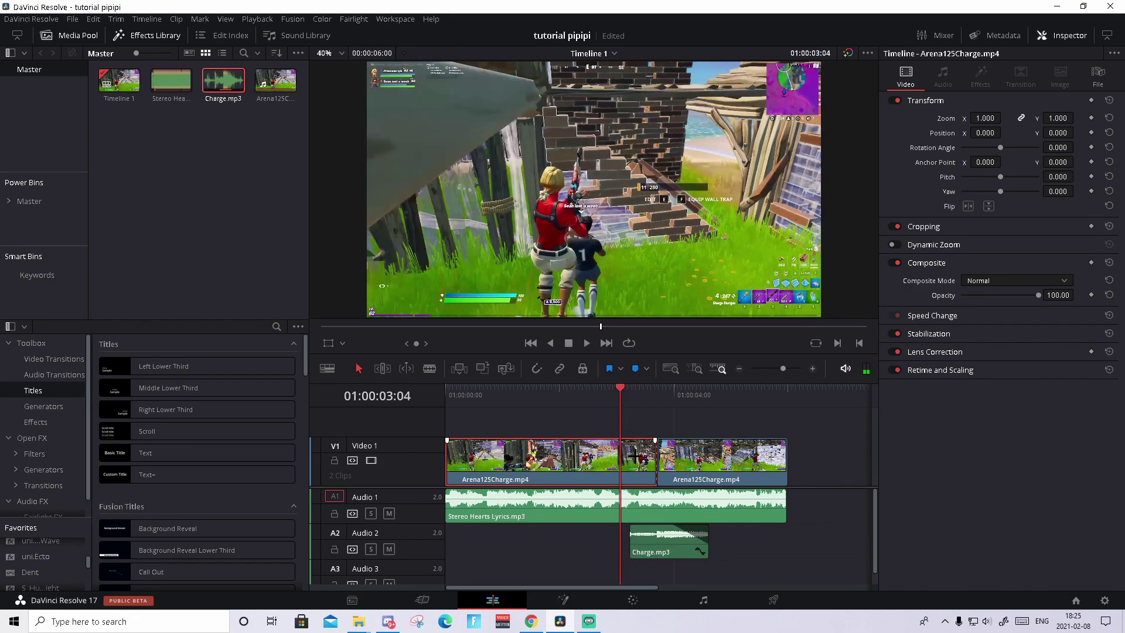
key(ctrl+backslash)
key(space)
key(space)
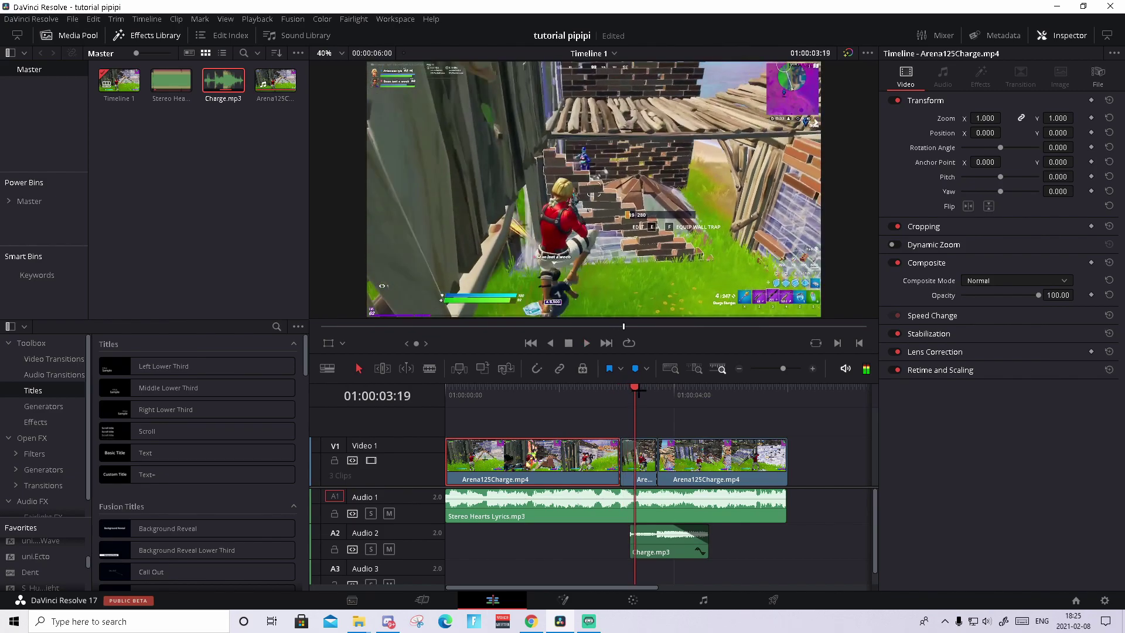
key(space)
key(space)
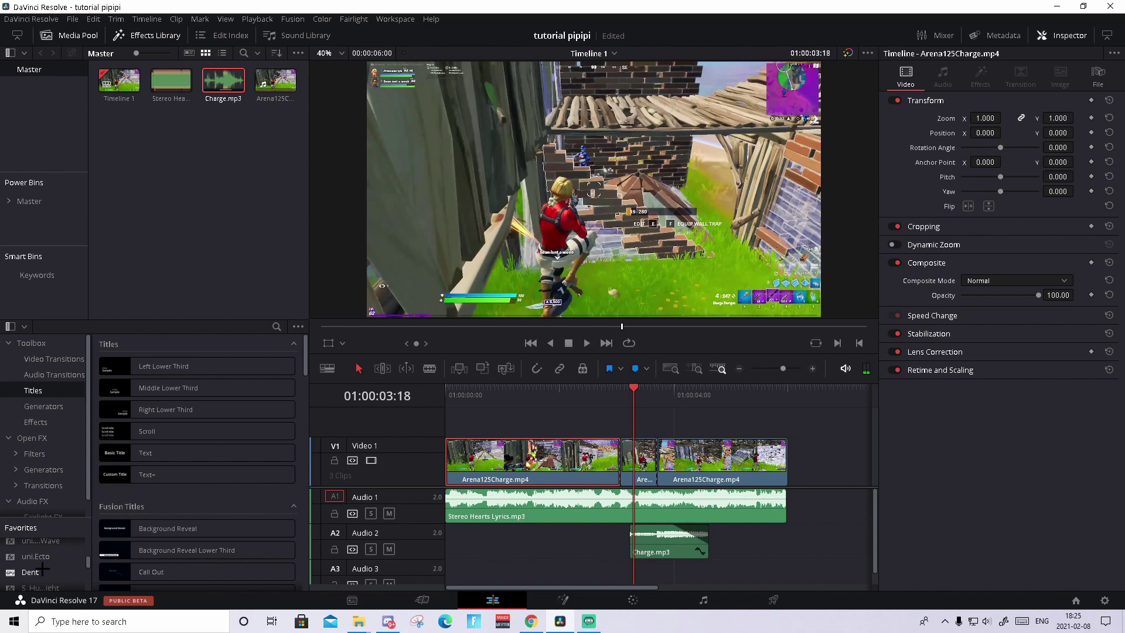
key(shift+v)
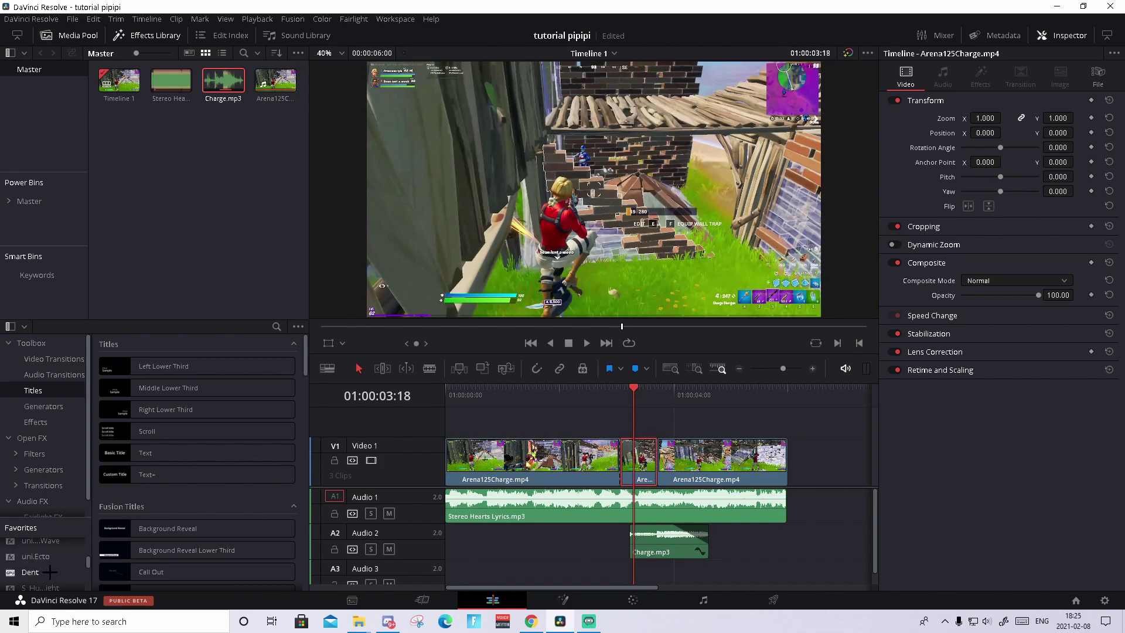
Search Open FX for 'dent', drop Resolve FX Dent on the middle clip, and show its settings
click(47, 437)
click(276, 326)
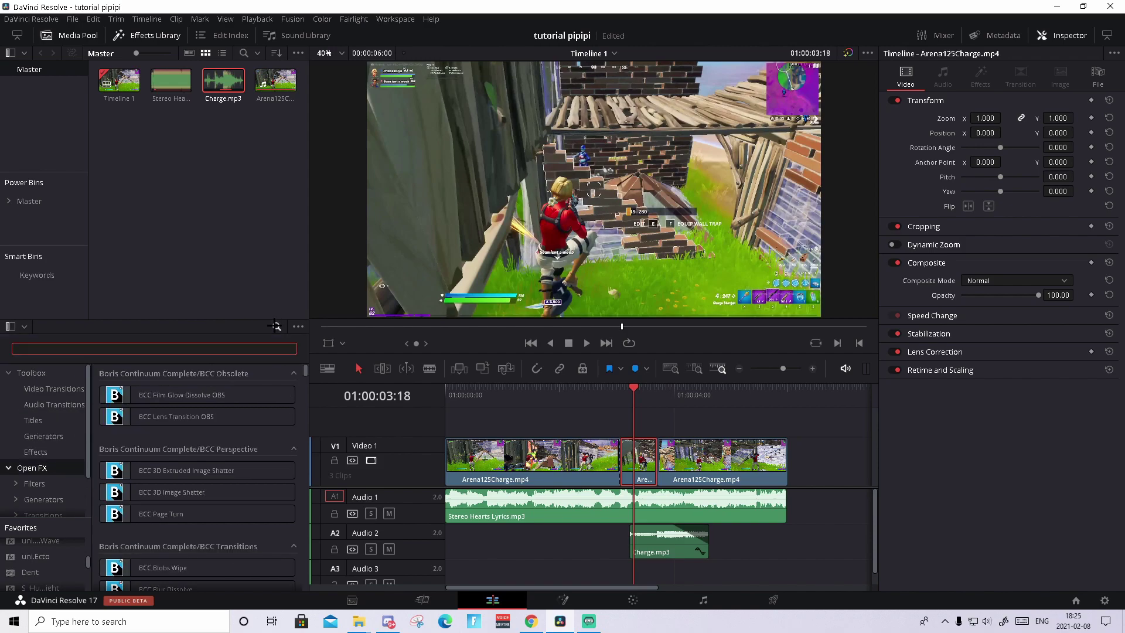
text(dent)
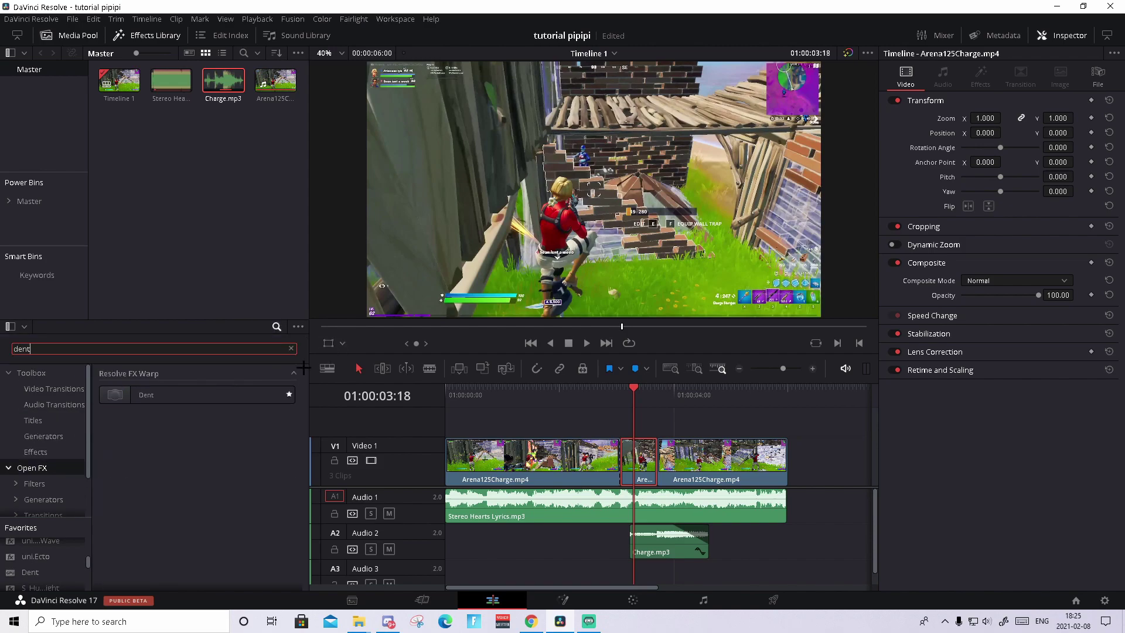
drag(188, 394, 637, 467)
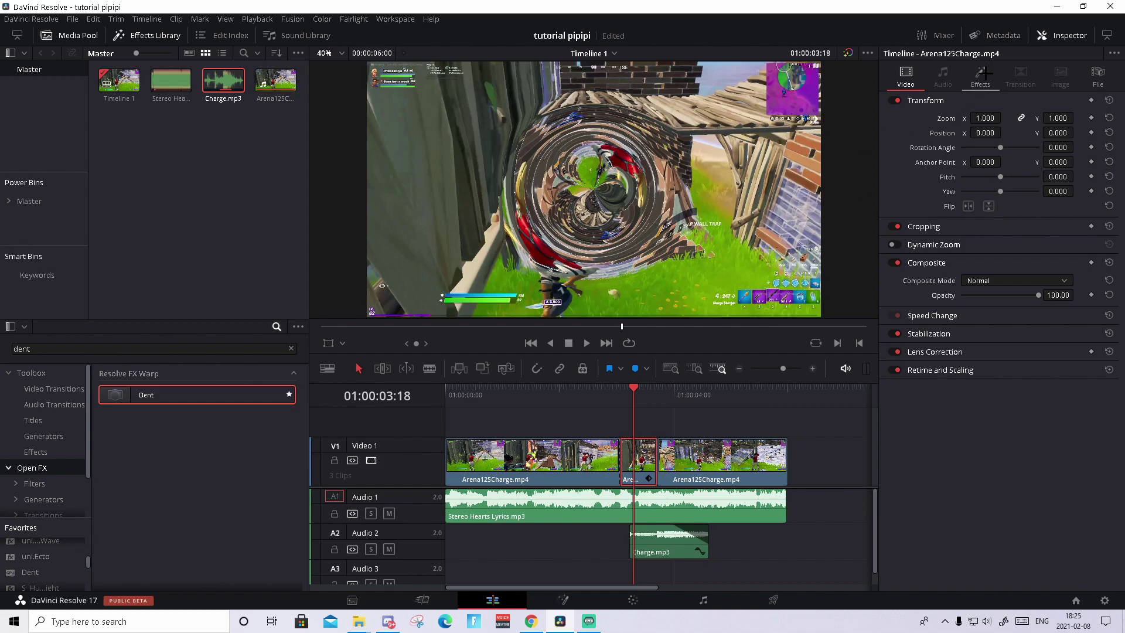
click(981, 75)
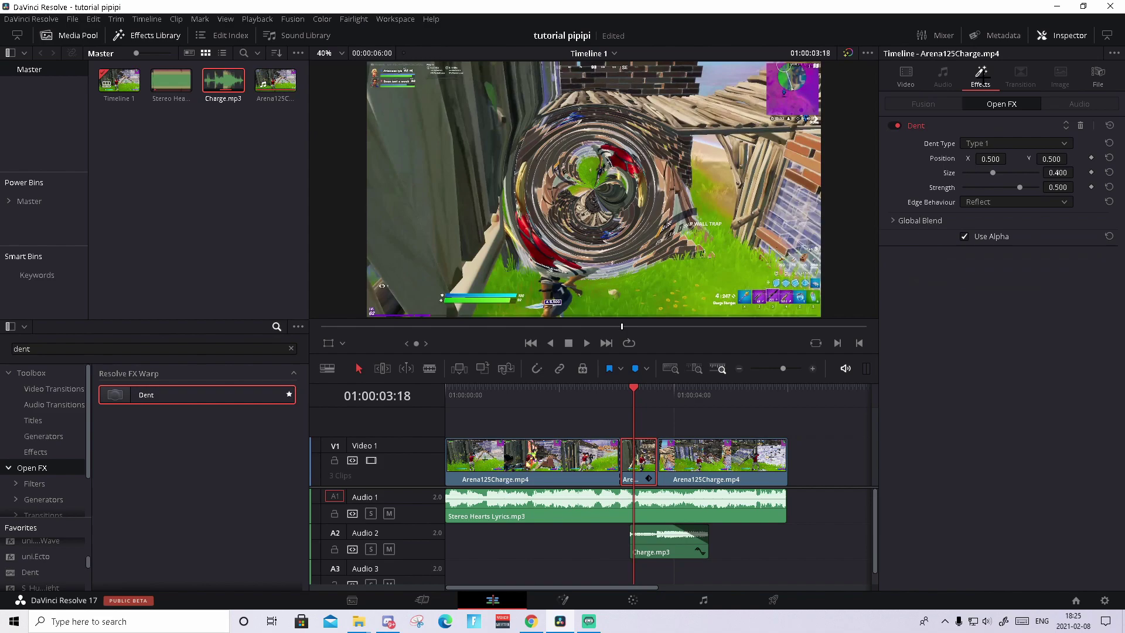
Set the Dent to Type 2 and Size 0.900, and keyframe Strength 0.333 at the clip start
click(1000, 141)
click(995, 157)
drag(634, 387, 620, 387)
click(537, 368)
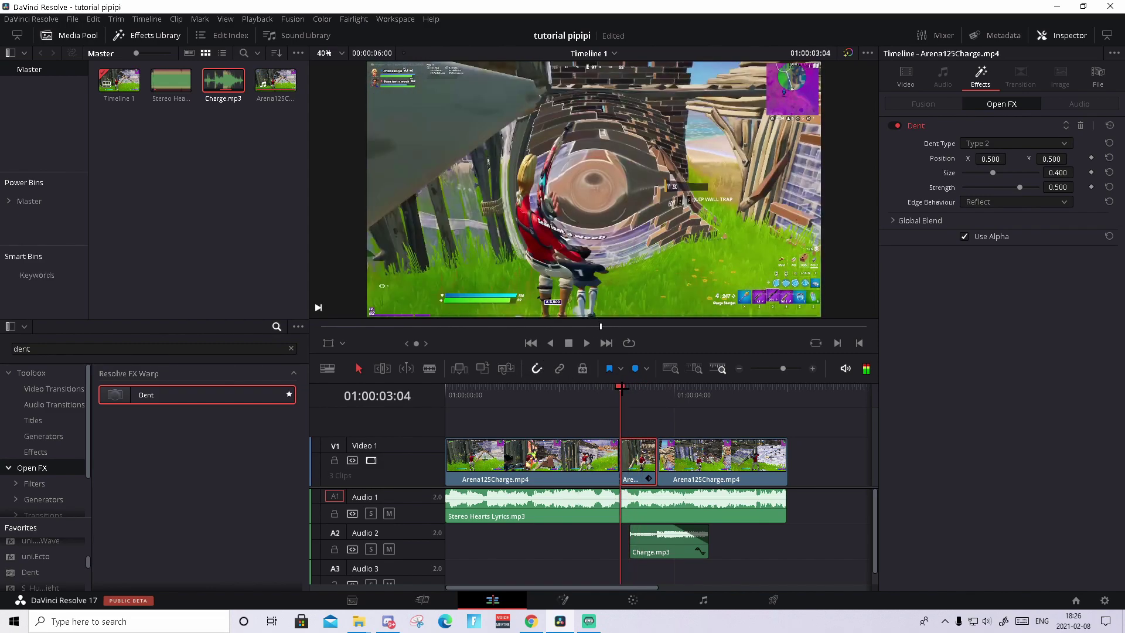
click(1091, 187)
drag(1057, 173, 1077, 172)
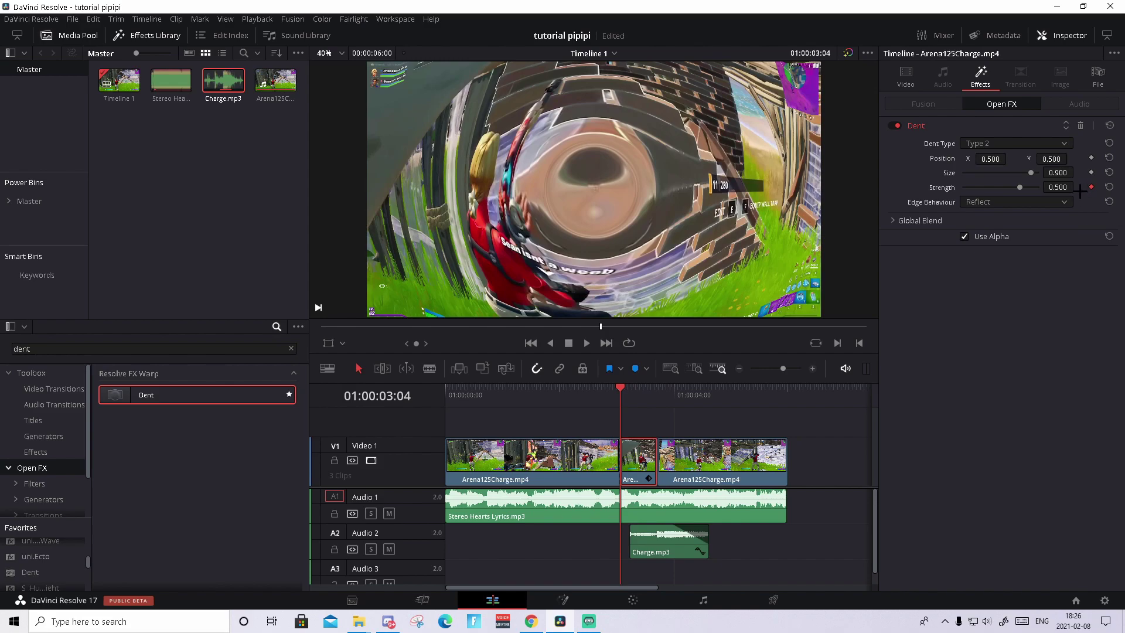
click(1057, 187)
key(BackSpace)
key(Return)
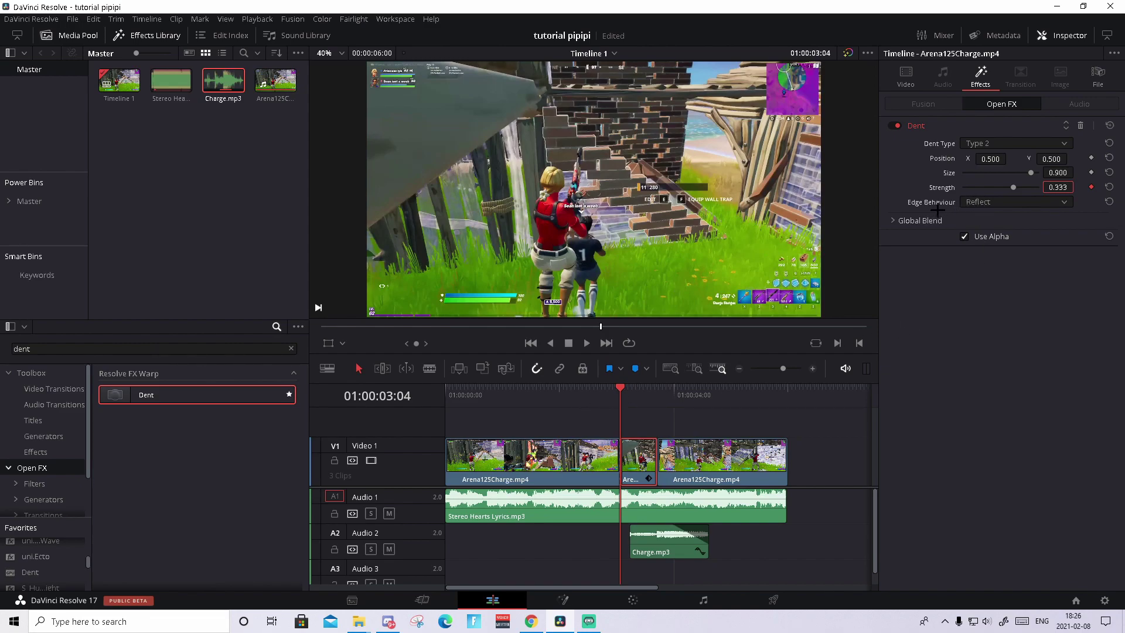
Set Edge Behaviour to Black and add a Strength keyframe at the short clip's last frame
click(988, 203)
click(983, 216)
drag(630, 385, 657, 386)
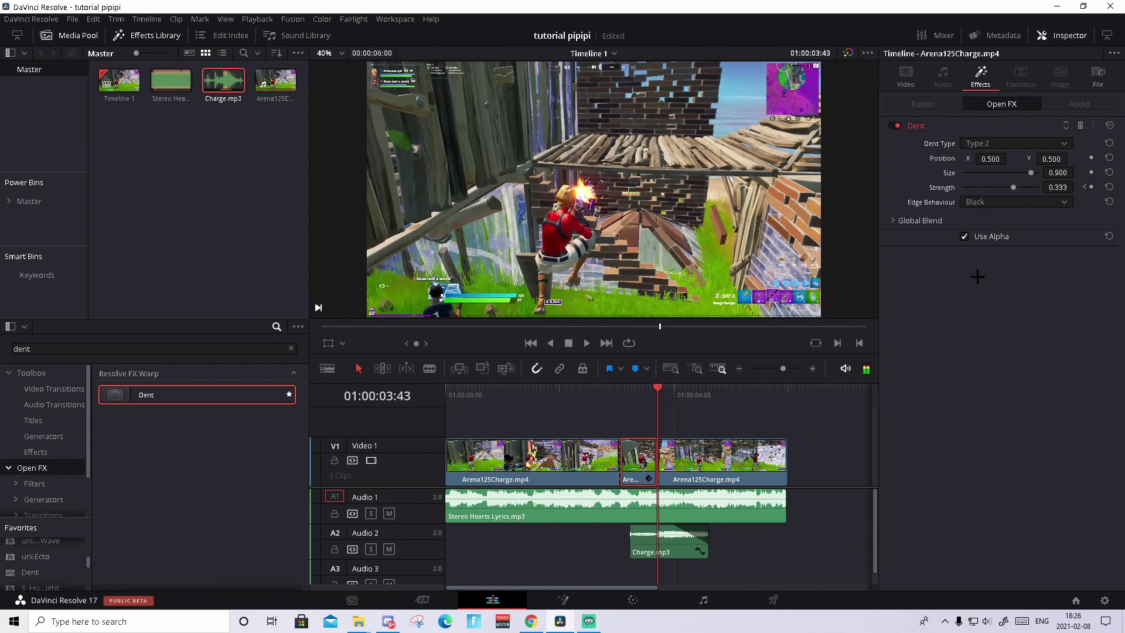
key(Right)
key(Right)
key(Left)
click(1090, 187)
Keyframe Strength at 0.269 three frames earlier and preview the animated warp
key(Left)
key(Left)
key(Left)
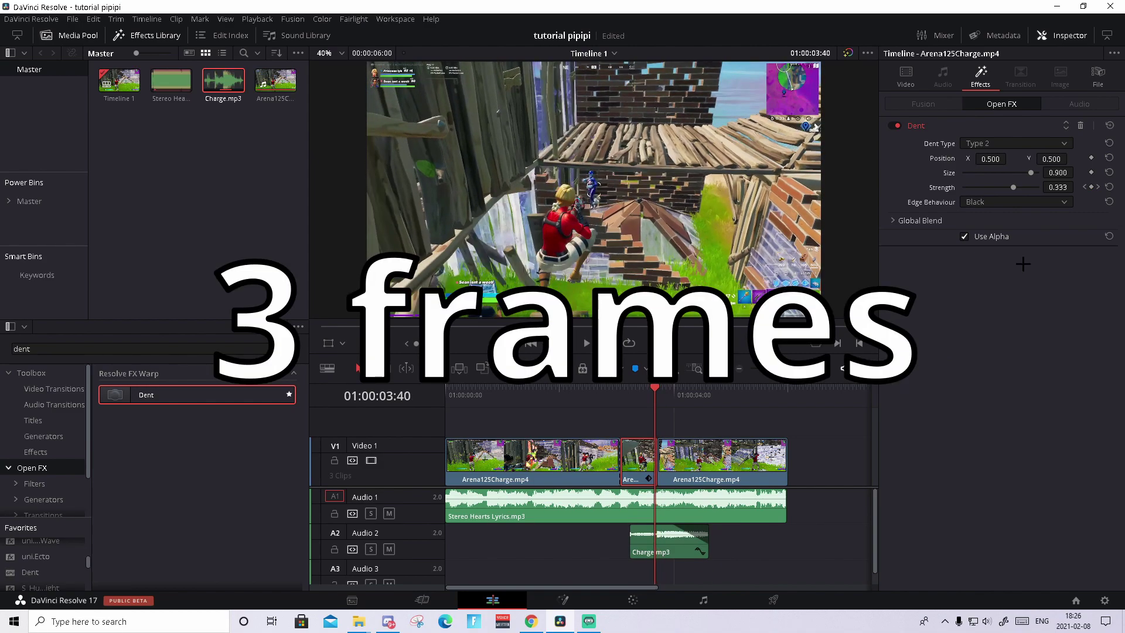
click(1091, 187)
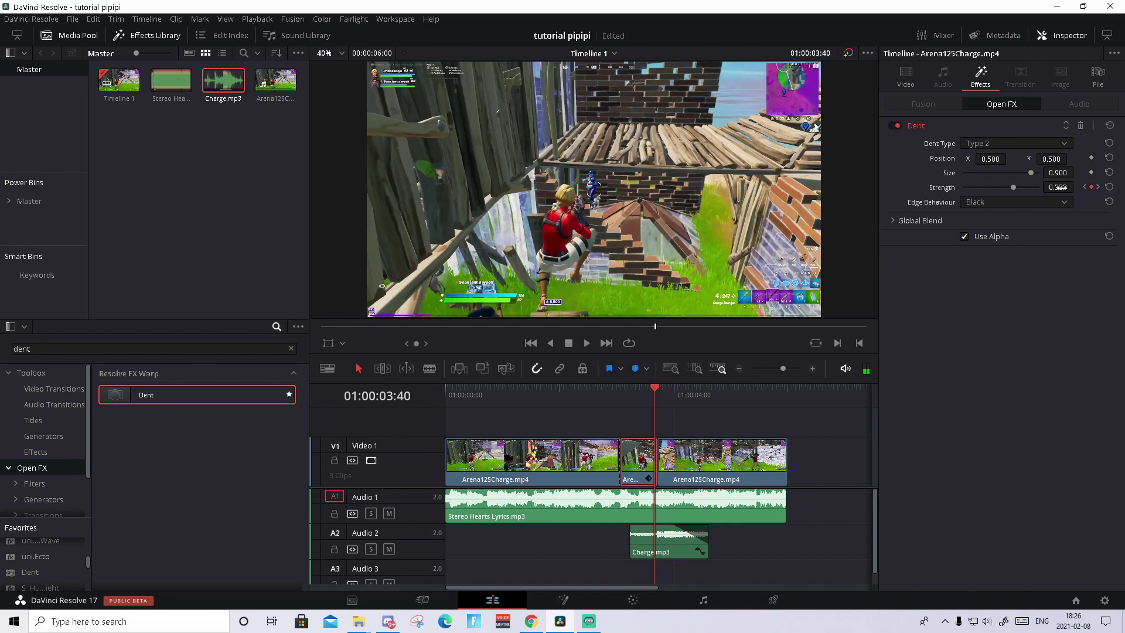
drag(1058, 187, 1036, 187)
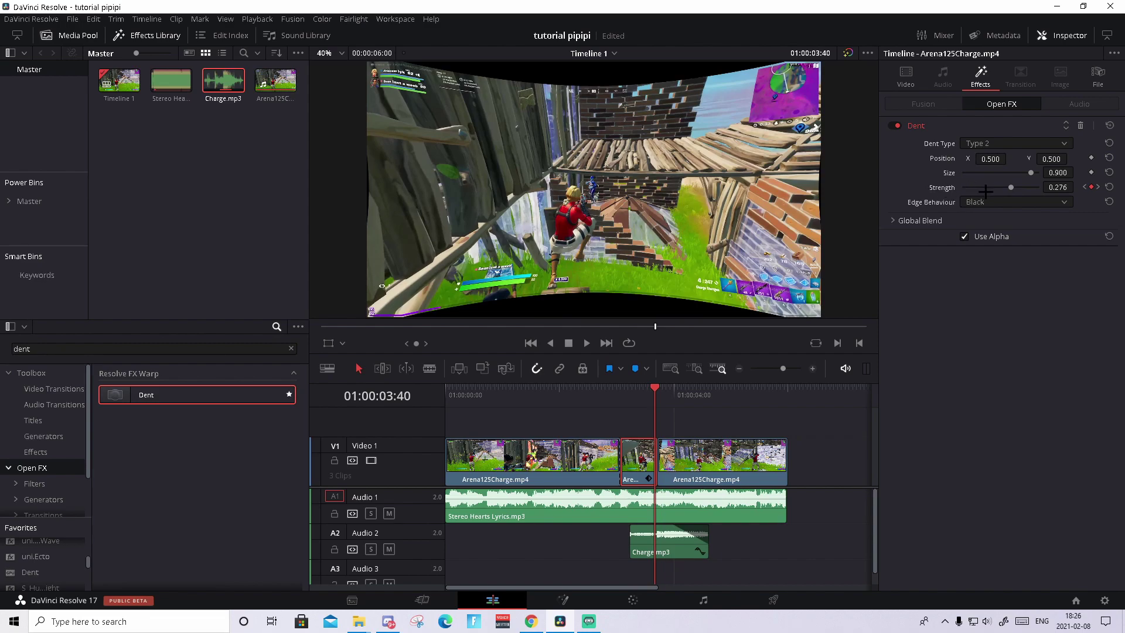
mouse_move(1048, 187)
mouse_down()
mouse_move(1019, 187)
mouse_move(1044, 187)
mouse_up()
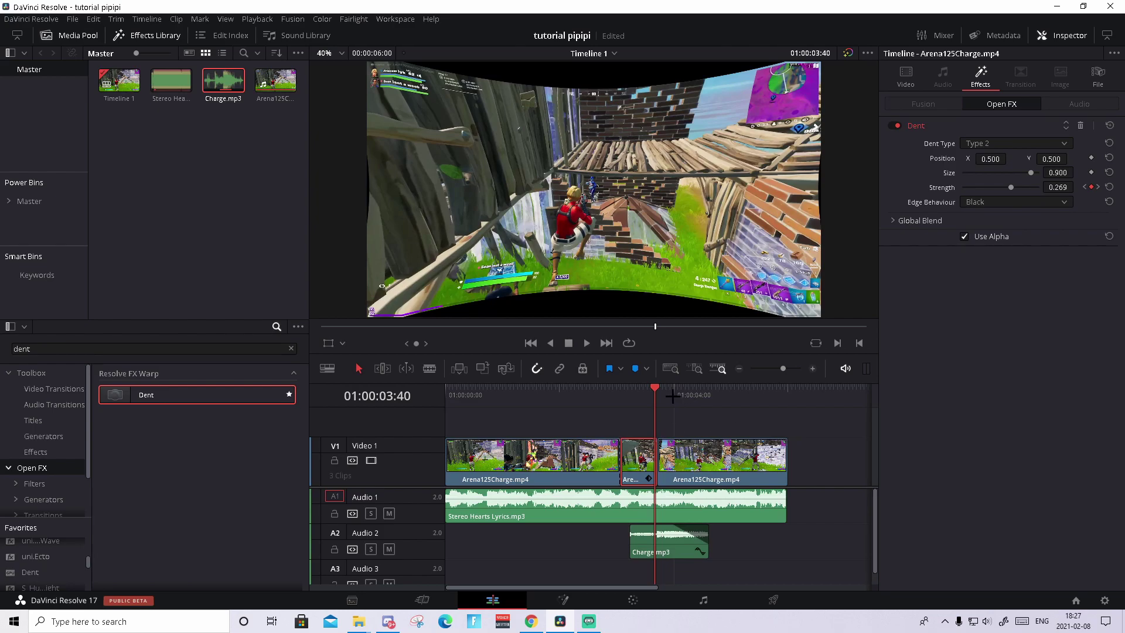
drag(652, 397, 605, 388)
key(space)
Check the warp at 03:14 and 03:19, then load the middle Arena125Charge clip in the viewer
click(632, 396)
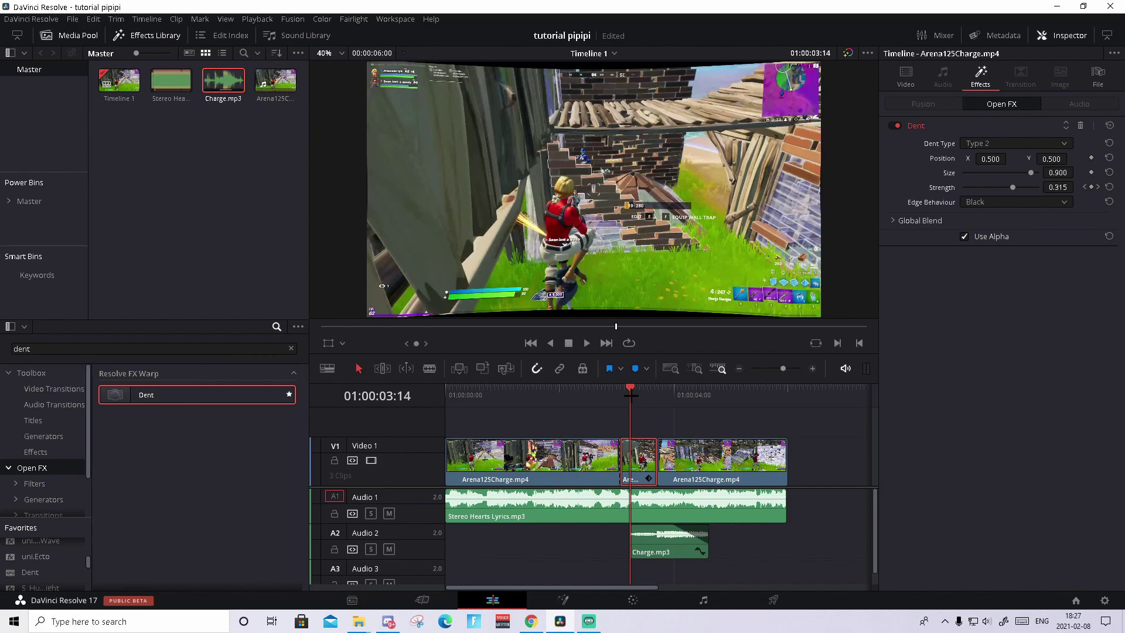
drag(632, 396, 639, 394)
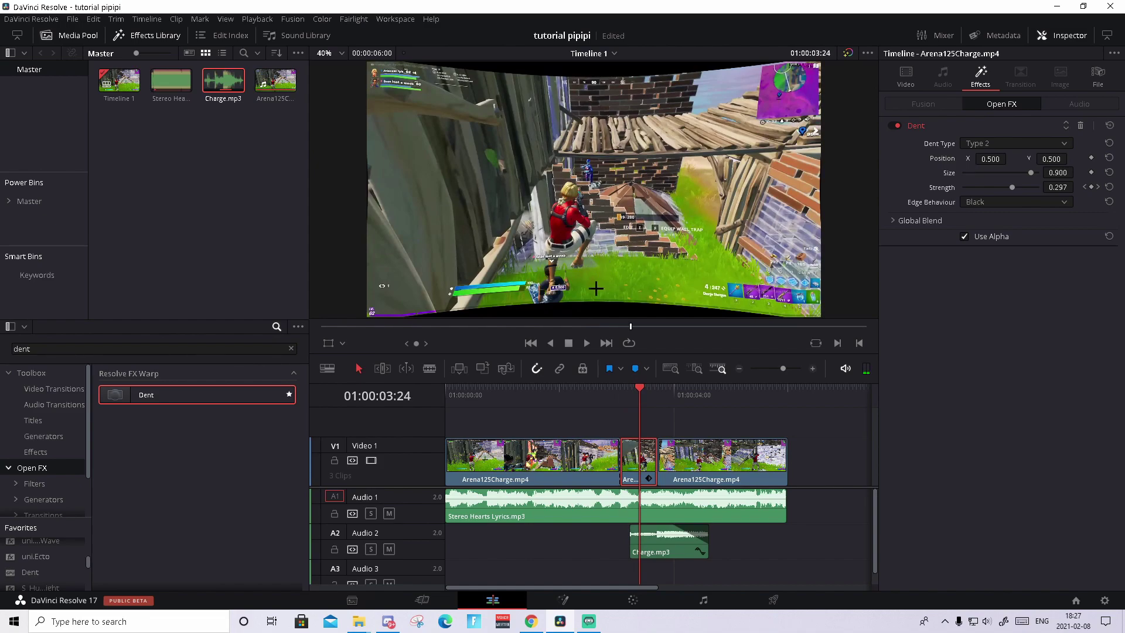
click(635, 391)
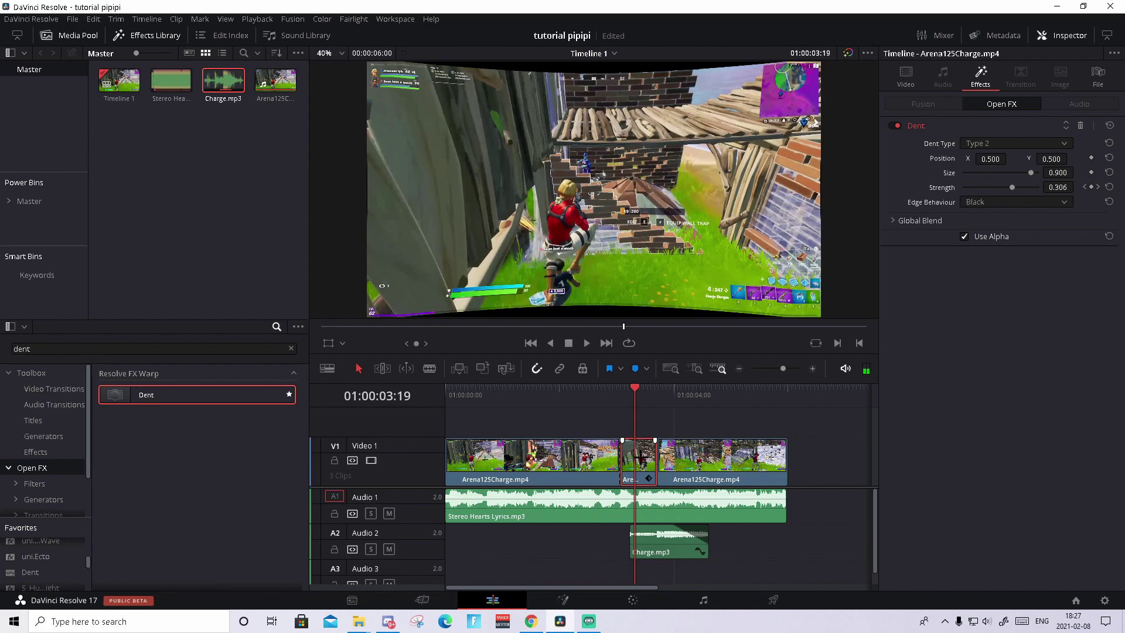
double_click(640, 456)
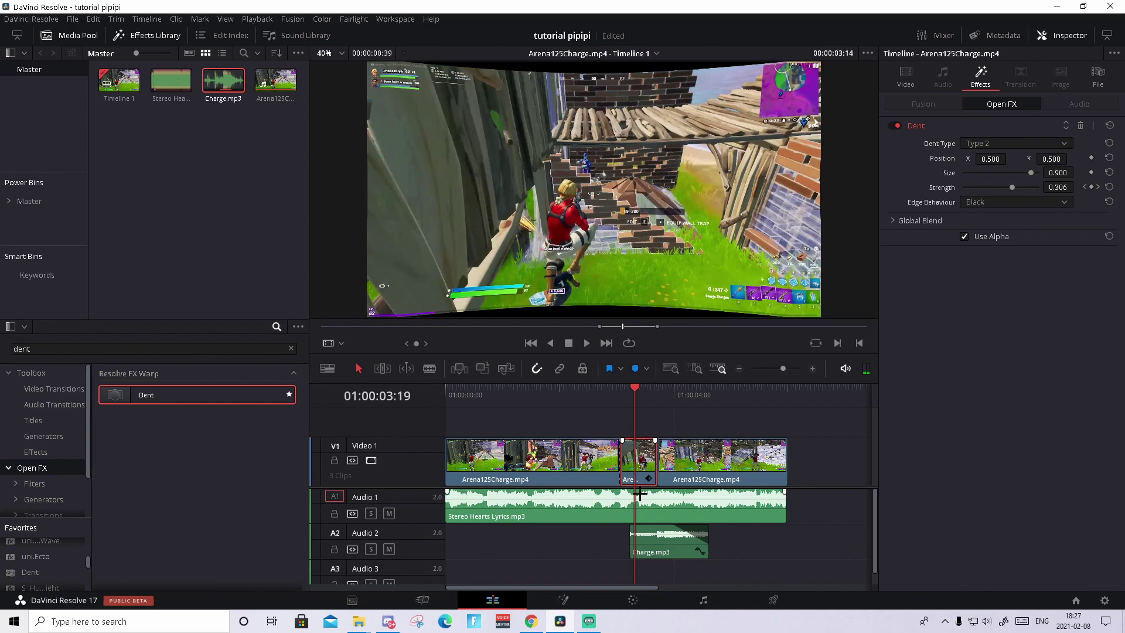
On the Color page, add a layer node beside node 01 and select node 01 at 03:04
click(634, 600)
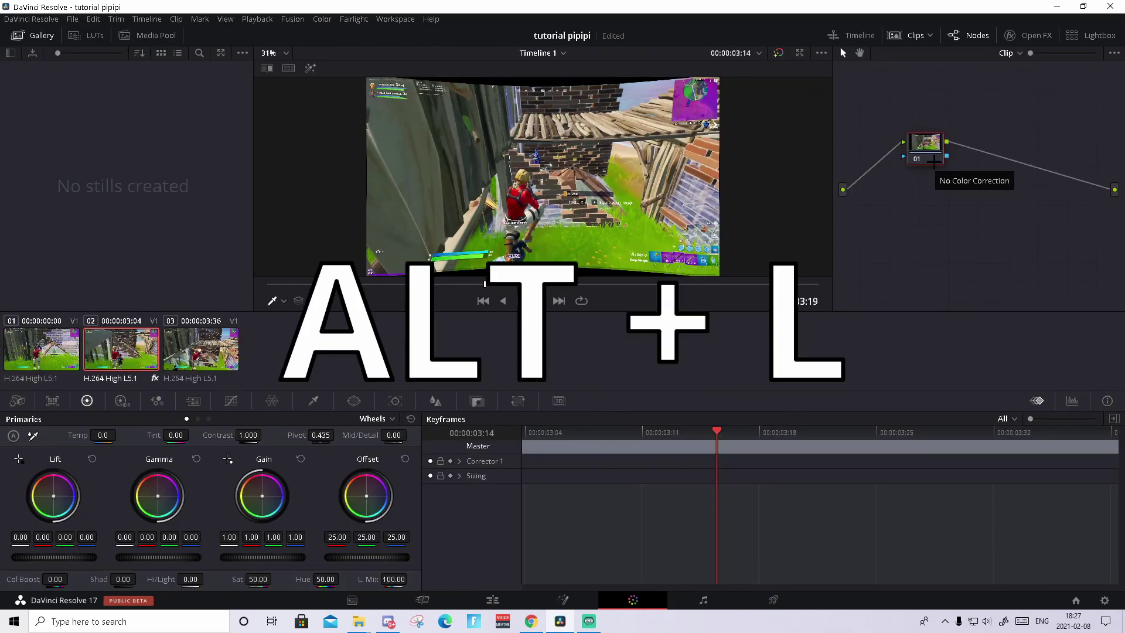
key(alt+l)
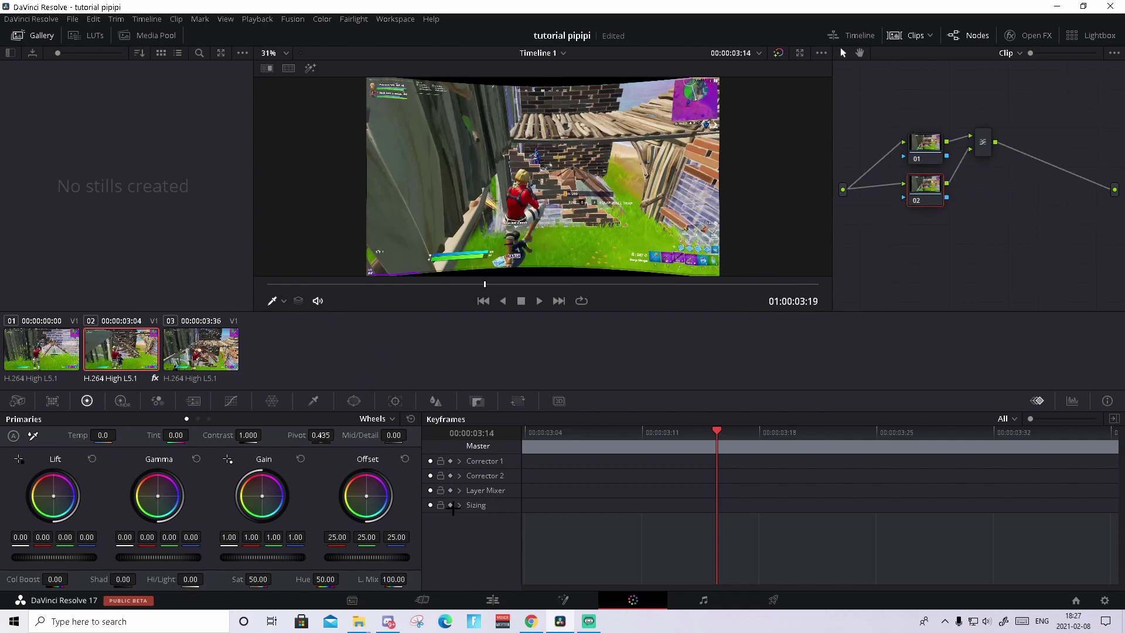
drag(656, 432, 499, 422)
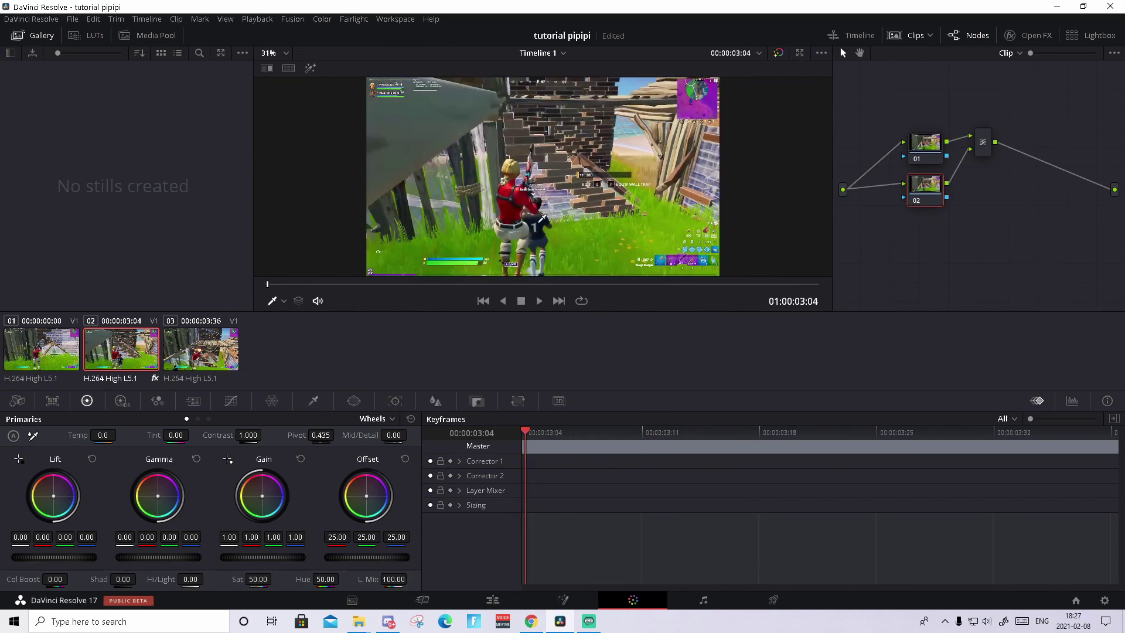
click(933, 156)
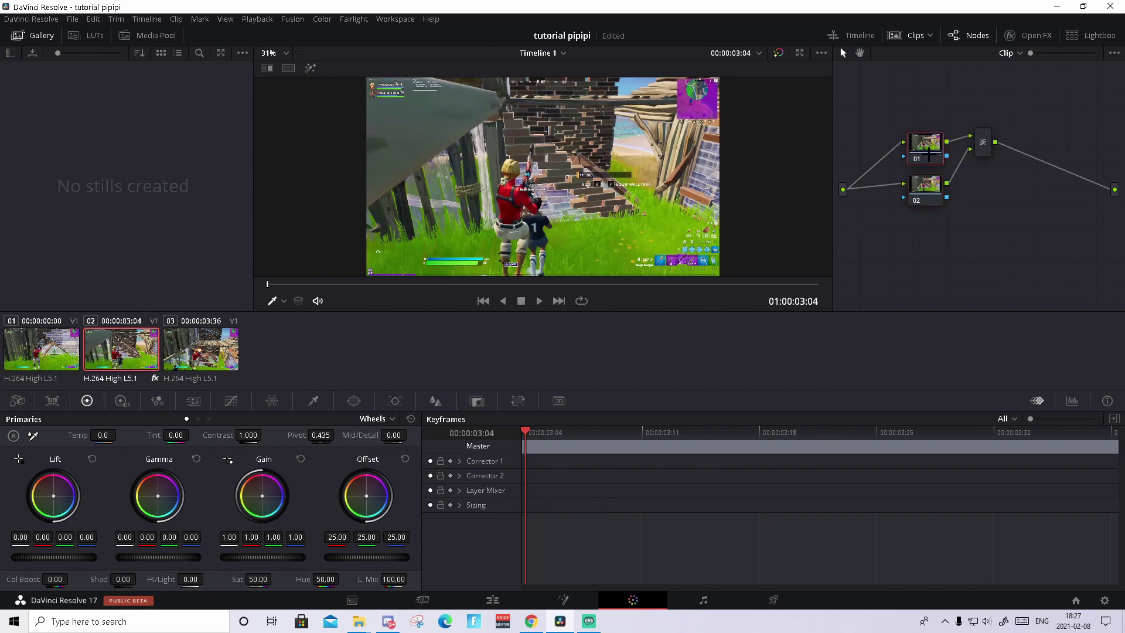
Keyframe node 01's saturation from full at 03:04 down to 0.00 at 03:11, then select node 02
click(450, 460)
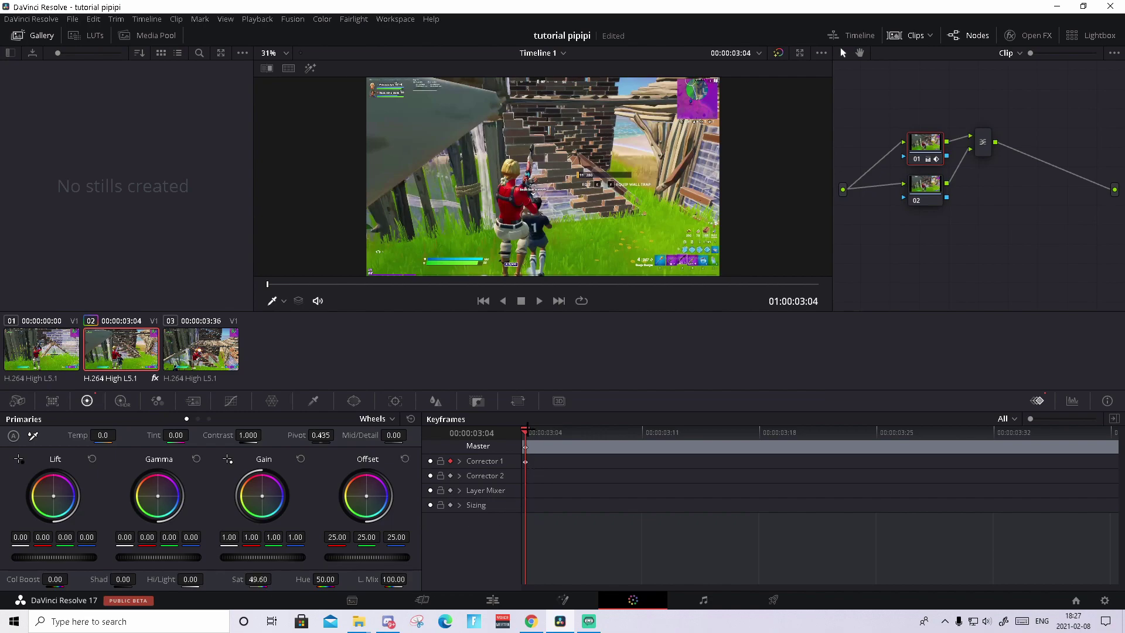
drag(525, 432, 659, 431)
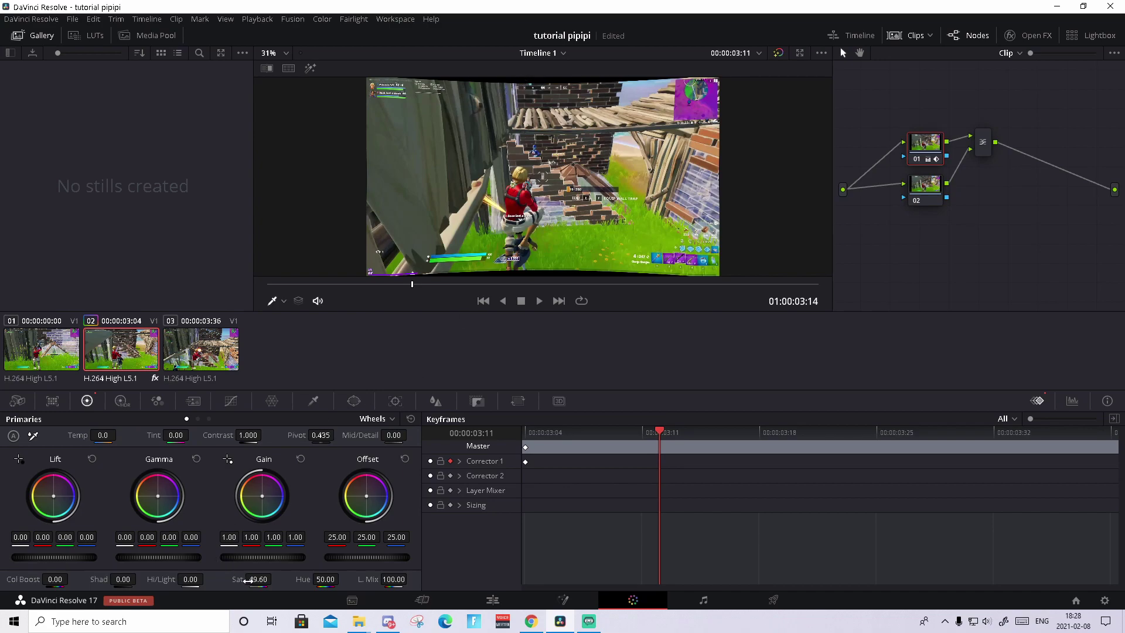
drag(258, 581, 175, 581)
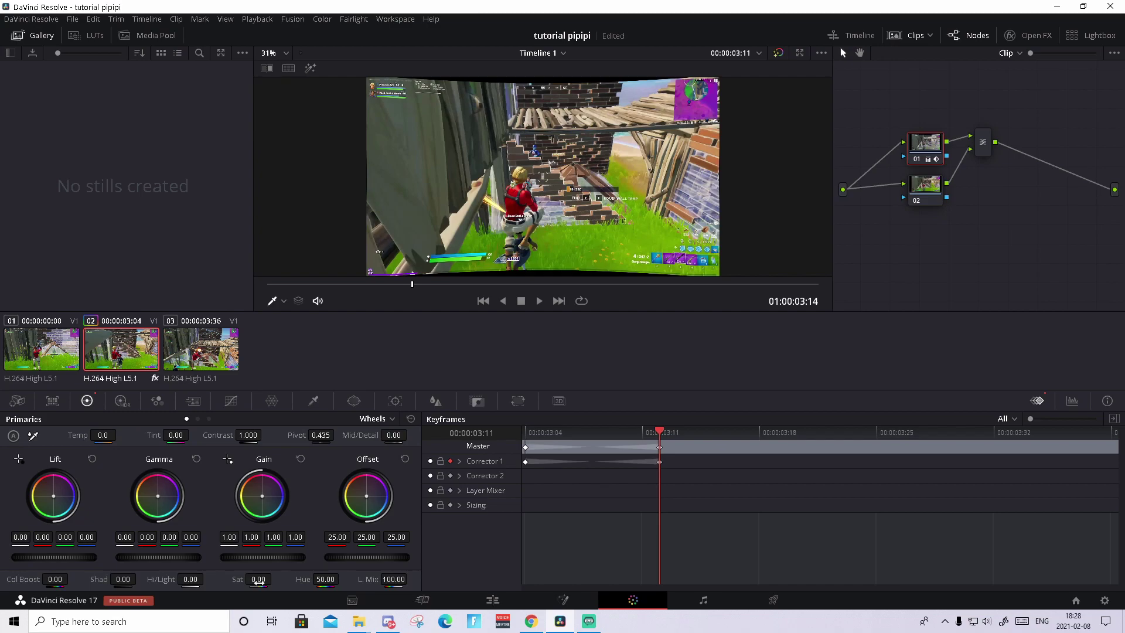
drag(655, 433, 716, 449)
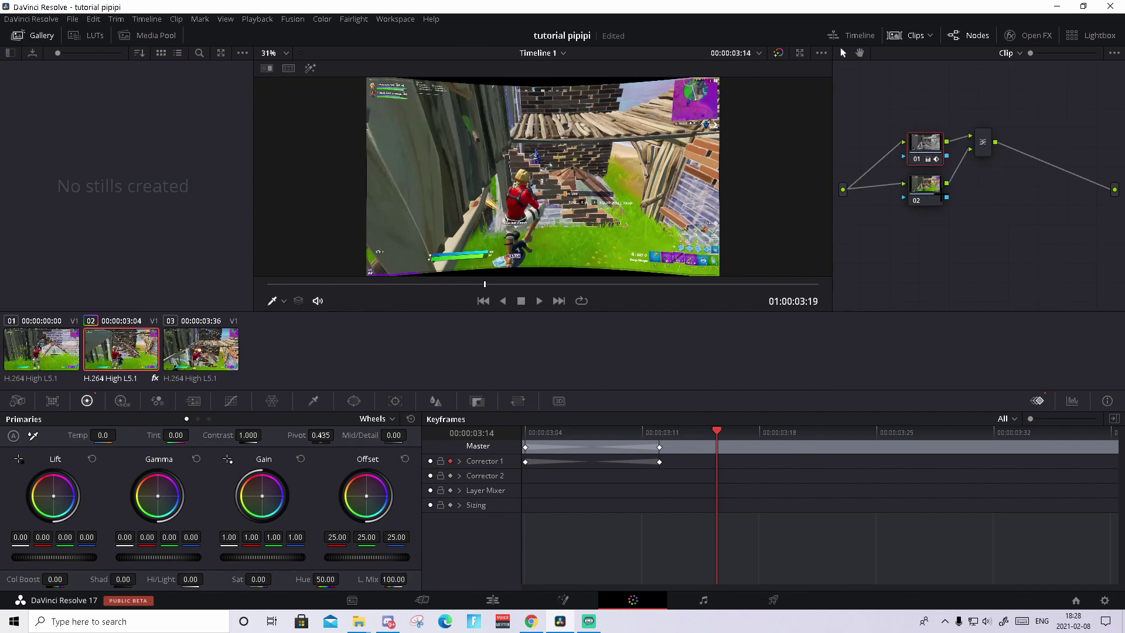
click(926, 189)
key(Up)
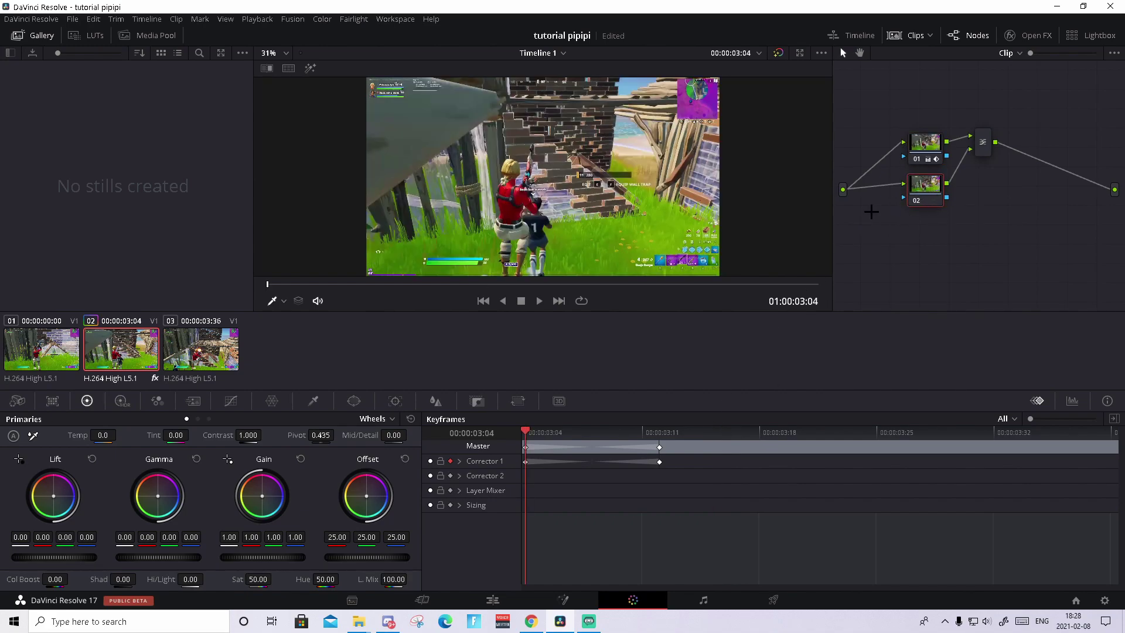
Eyedrop the green grass with the Qualifier on node 02 and play back to check the key
click(314, 402)
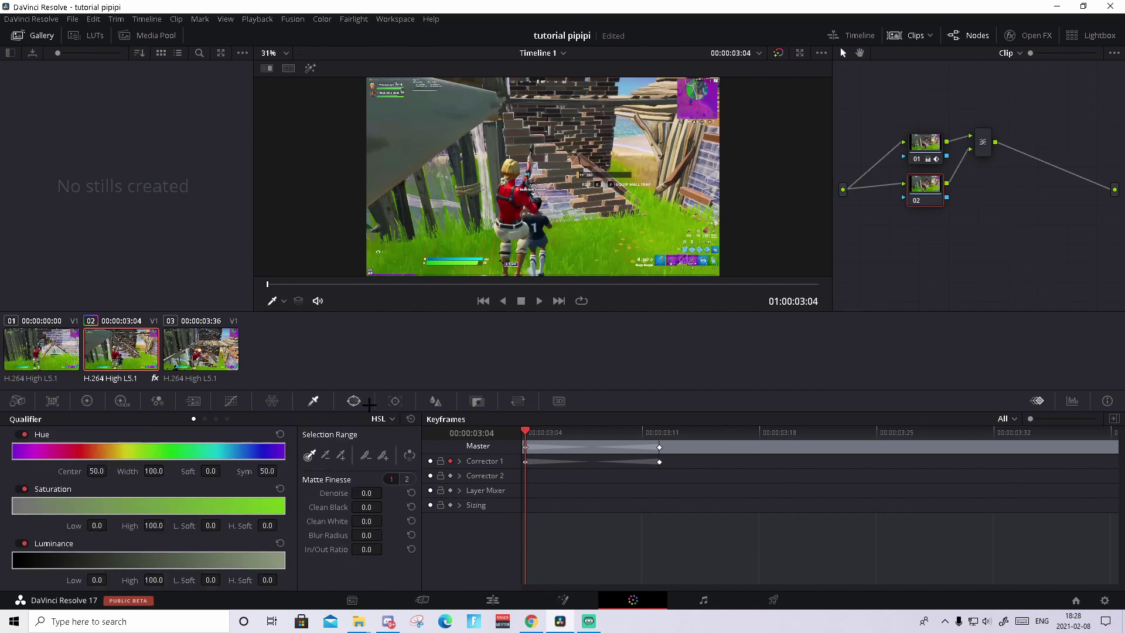
click(283, 301)
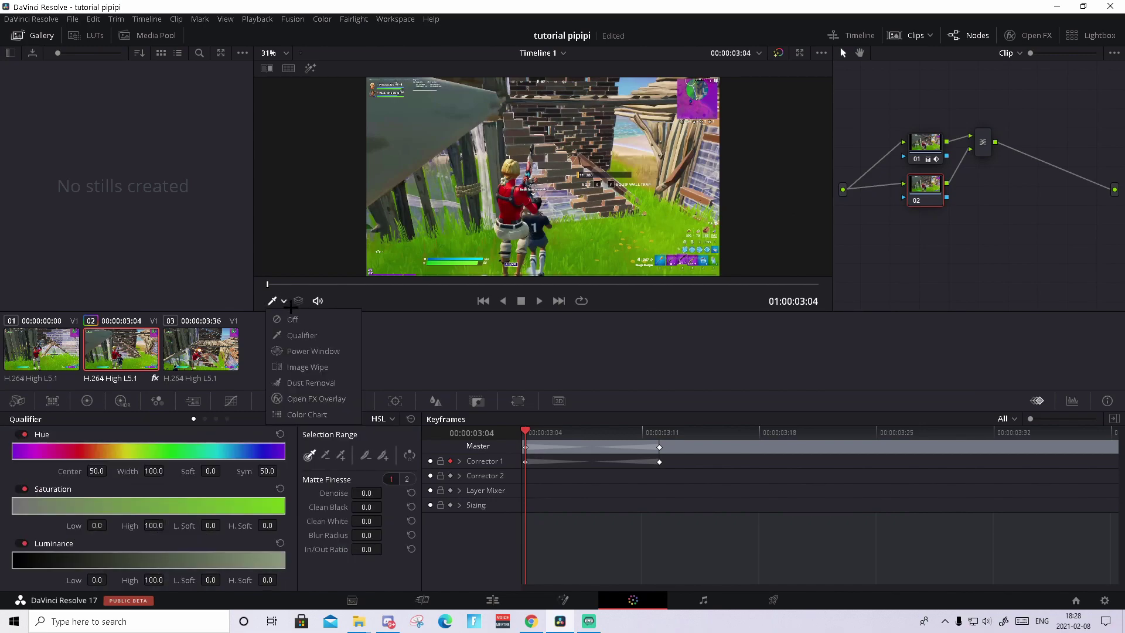
click(324, 335)
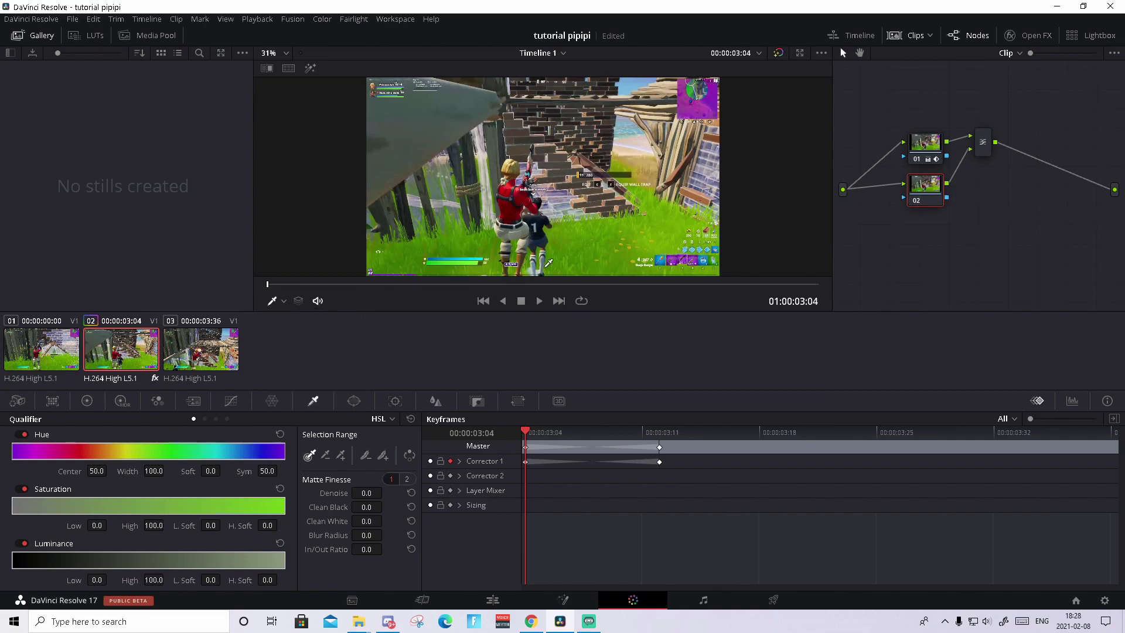
click(590, 251)
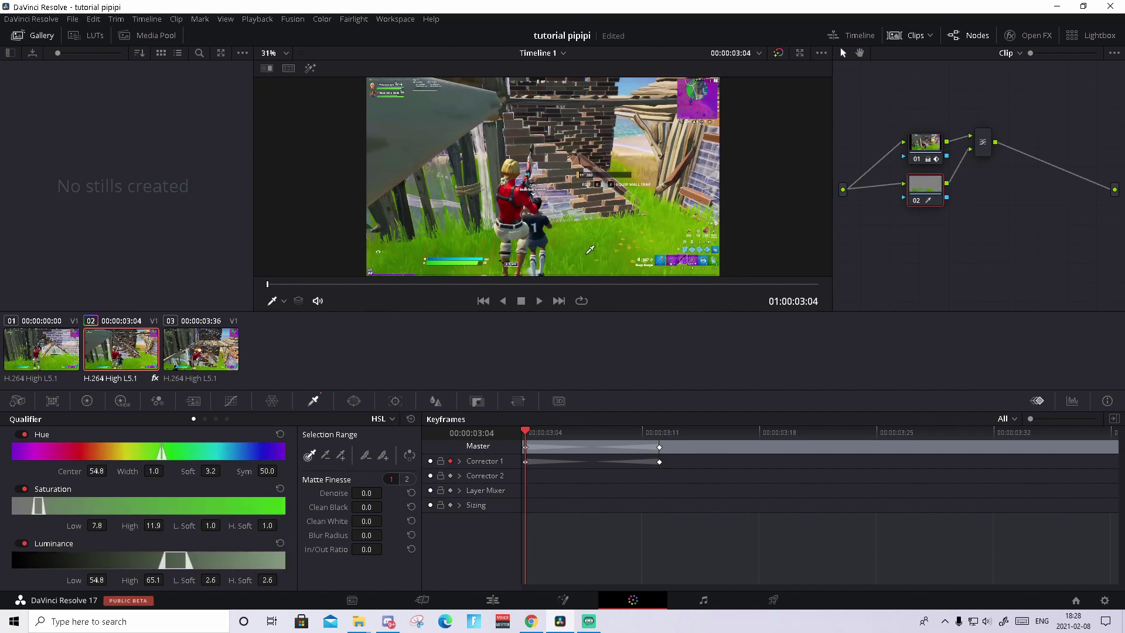
click(590, 245)
key(space)
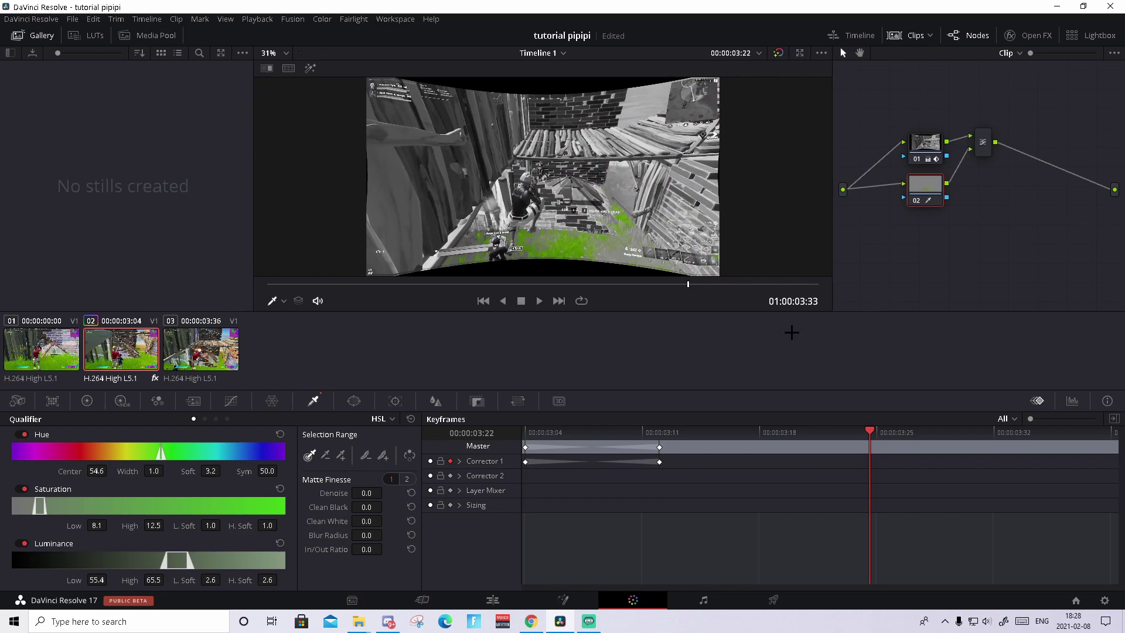
drag(731, 432, 799, 432)
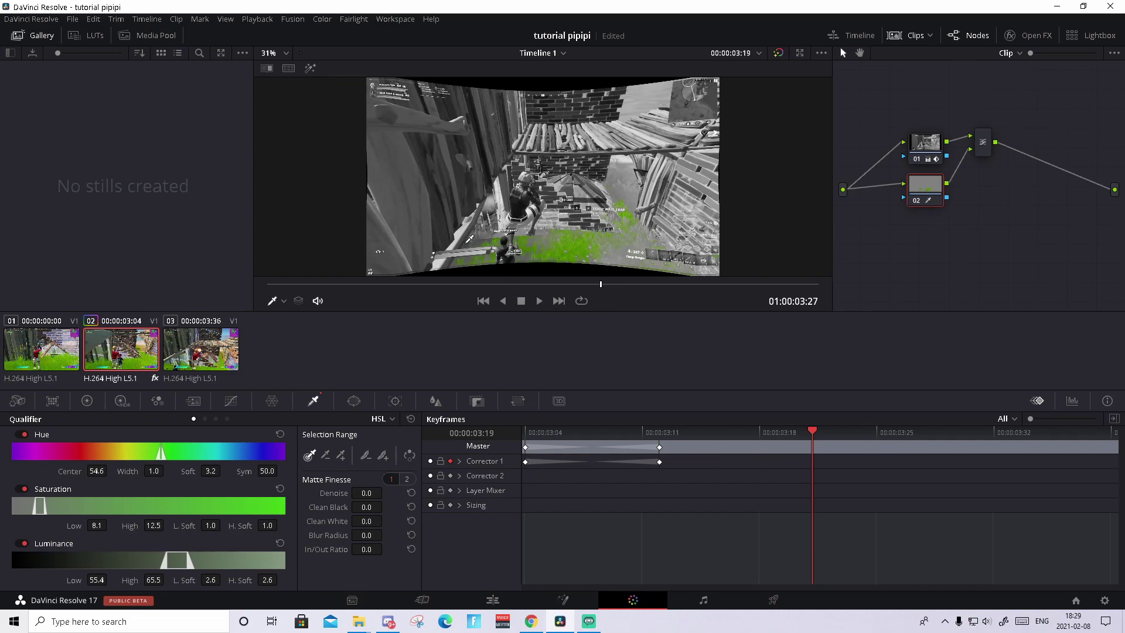
Refine the grass key to hue width 28.5, with saturation from about 6 up to 100
drag(638, 226, 624, 234)
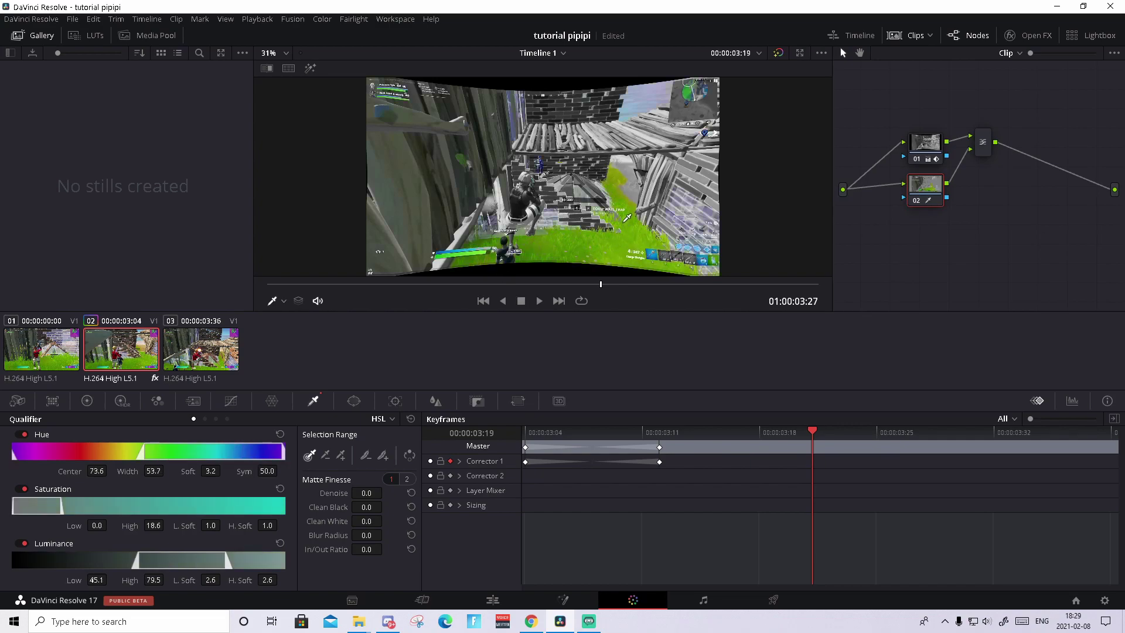
click(634, 183)
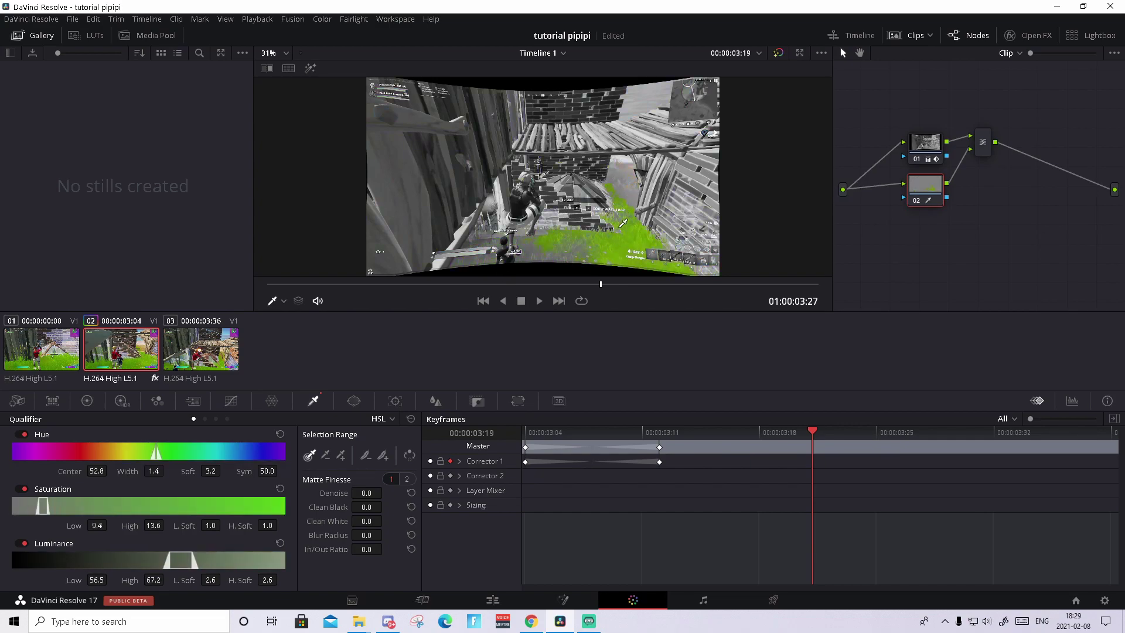
click(567, 258)
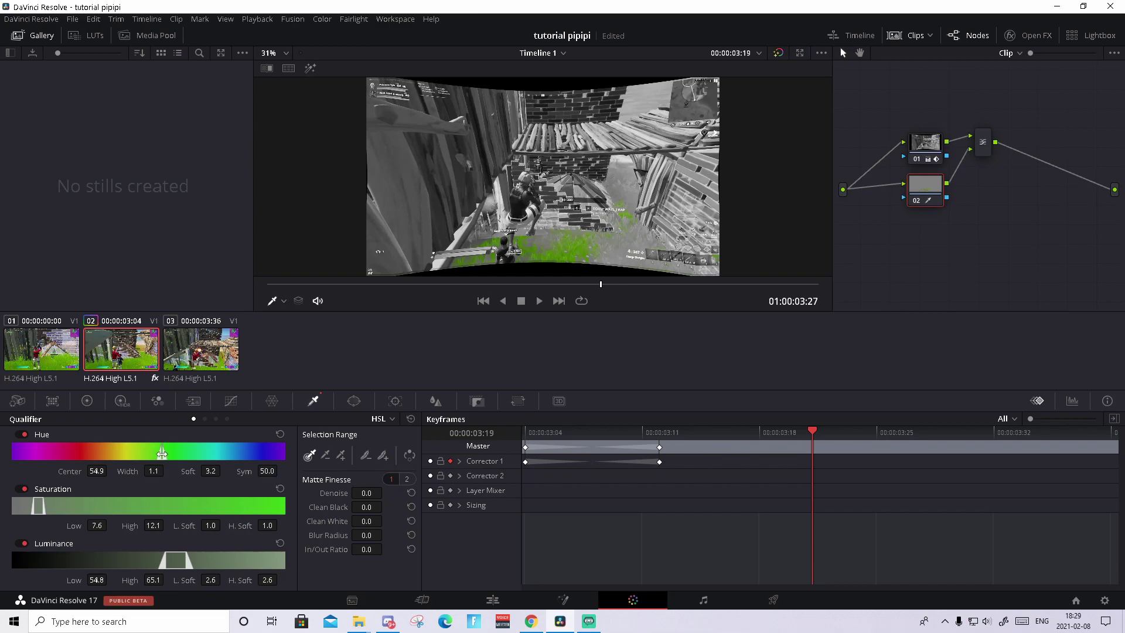
drag(161, 452, 123, 452)
drag(45, 502, 286, 514)
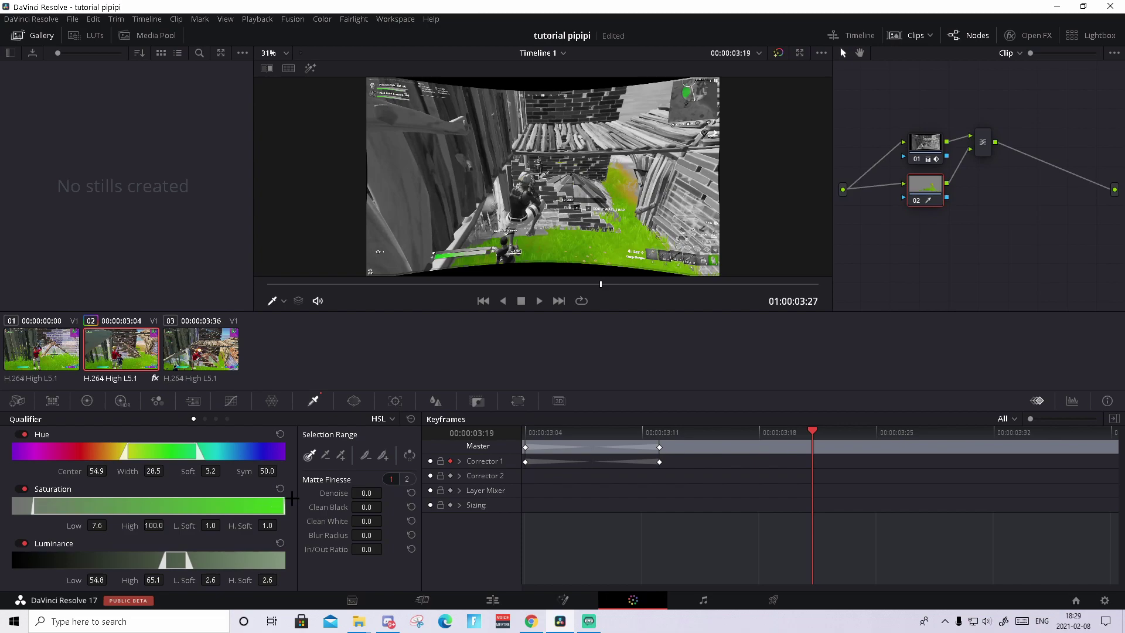
drag(34, 508, 11, 501)
drag(13, 507, 32, 504)
Preview the key from 03:04 through 03:18 and bring up the primary colour wheels
click(794, 426)
drag(794, 426, 525, 429)
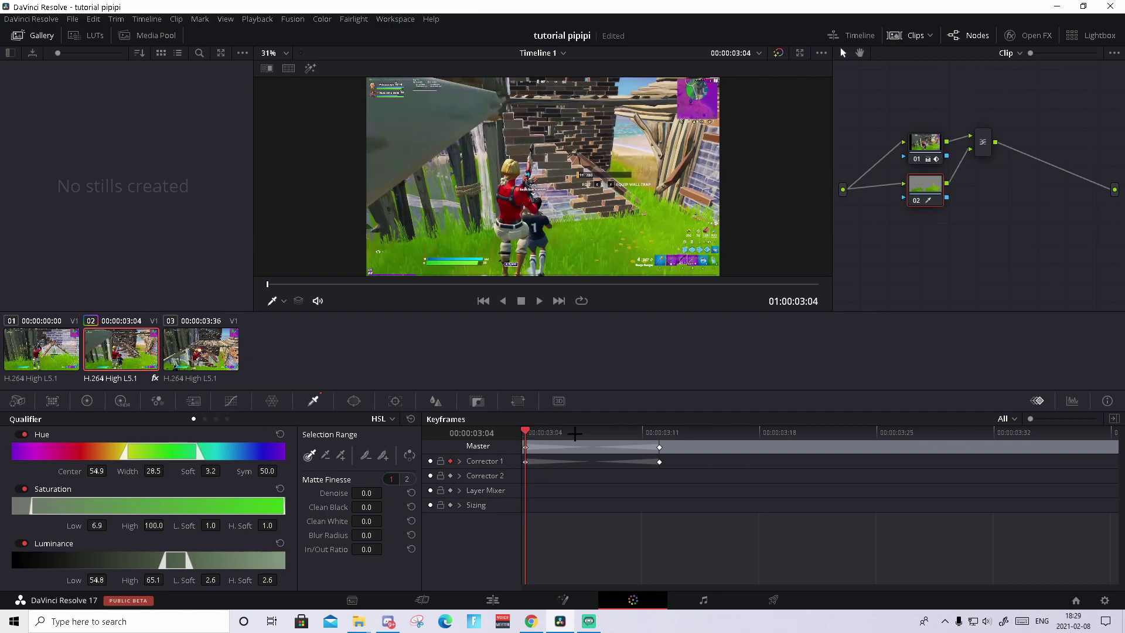
drag(525, 425, 655, 433)
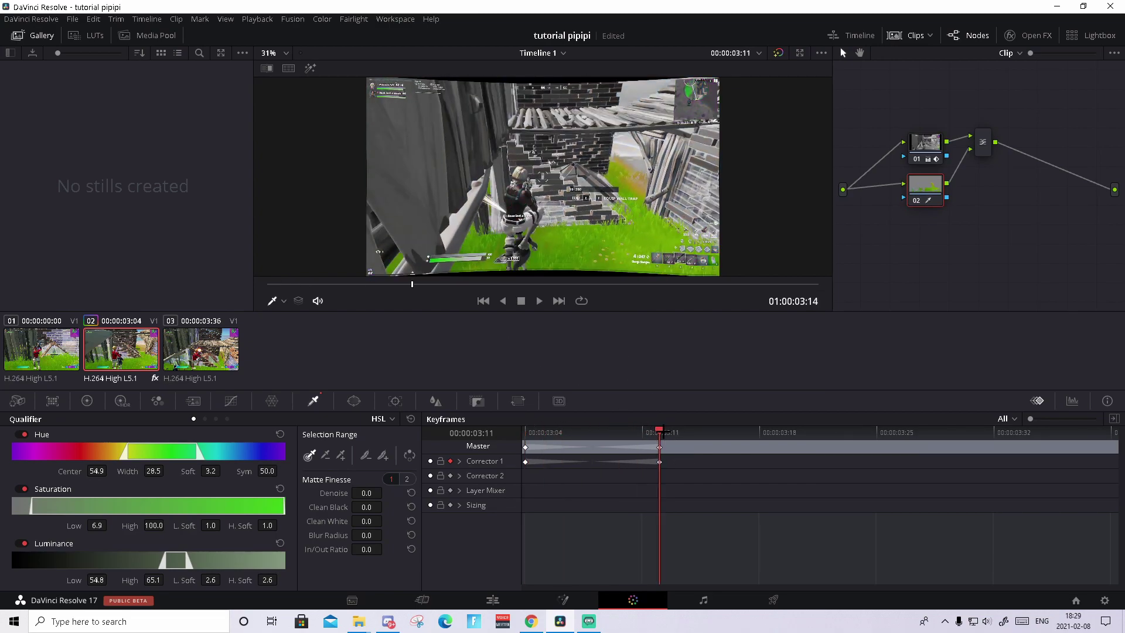
drag(670, 437, 716, 433)
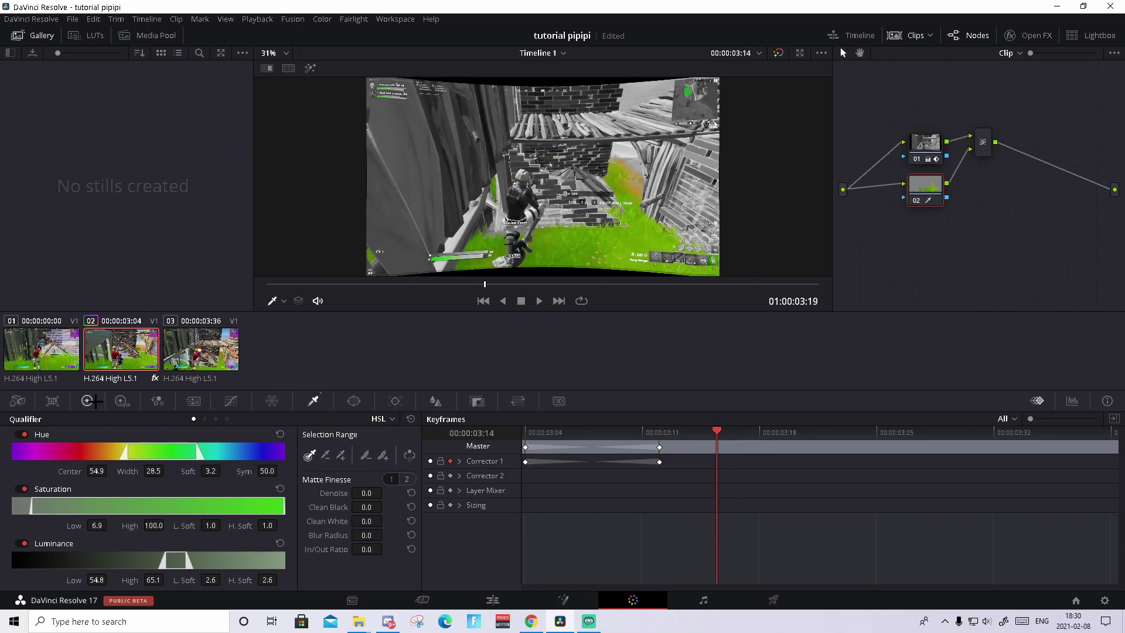
key(Right)
key(Right)
key(Right)
key(Right)
key(Right)
key(Right)
key(Right)
key(Right)
key(Right)
key(Right)
key(Right)
key(Right)
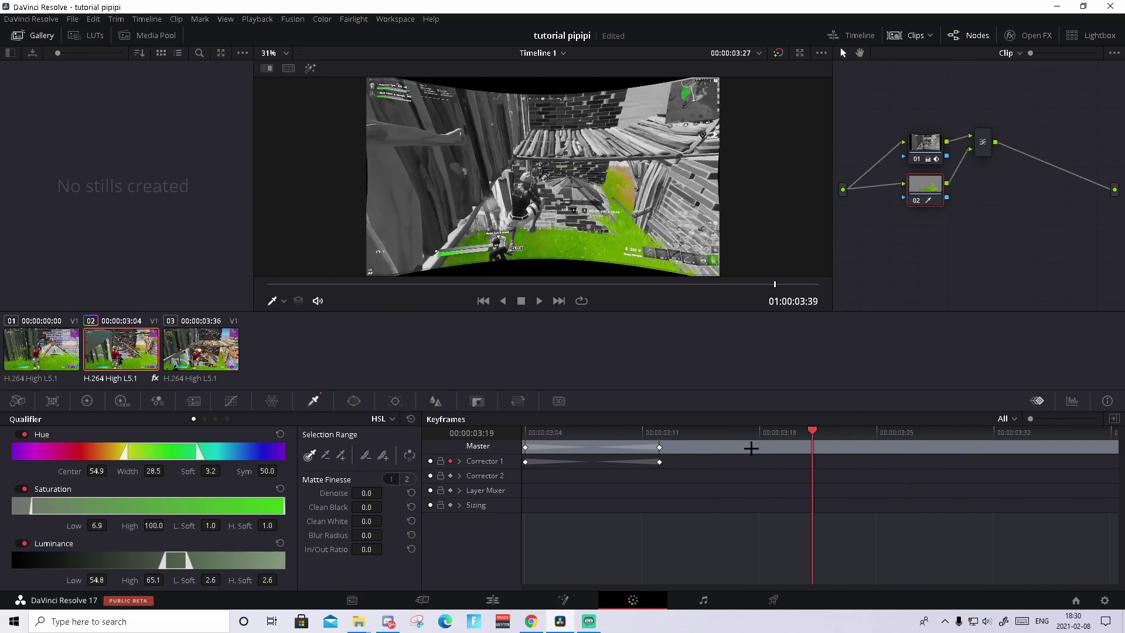
key(Left)
key(Left)
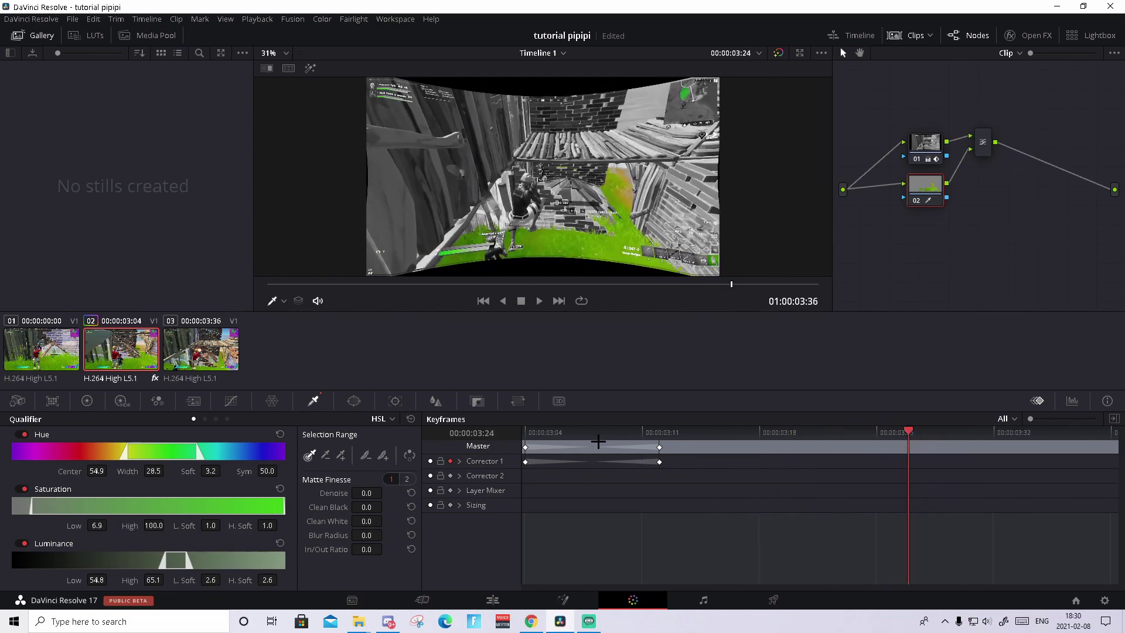
click(88, 402)
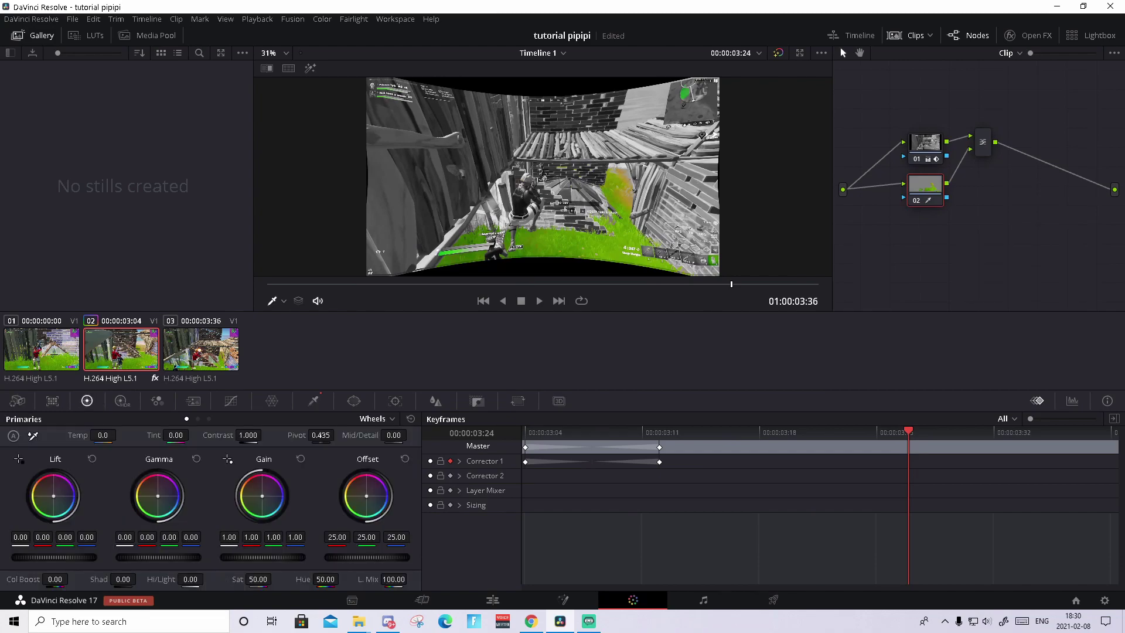
Push node 02's Gain to red with the red channel at 8.30, previewing from 03:04
drag(157, 496, 154, 479)
double_click(47, 546)
drag(251, 537, 275, 537)
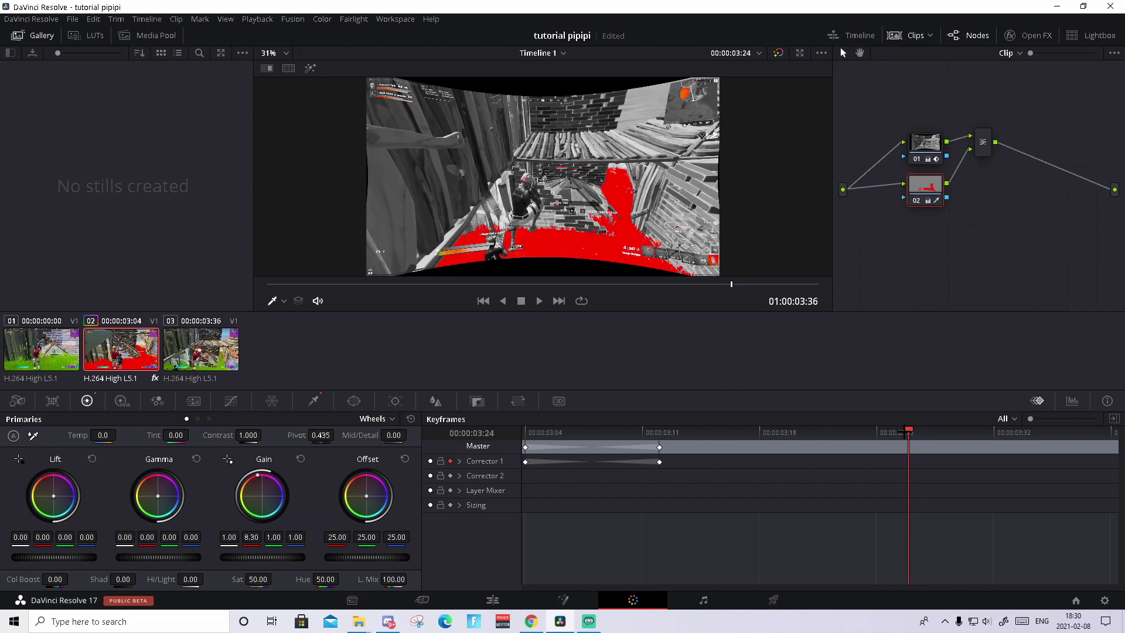
drag(903, 432, 755, 432)
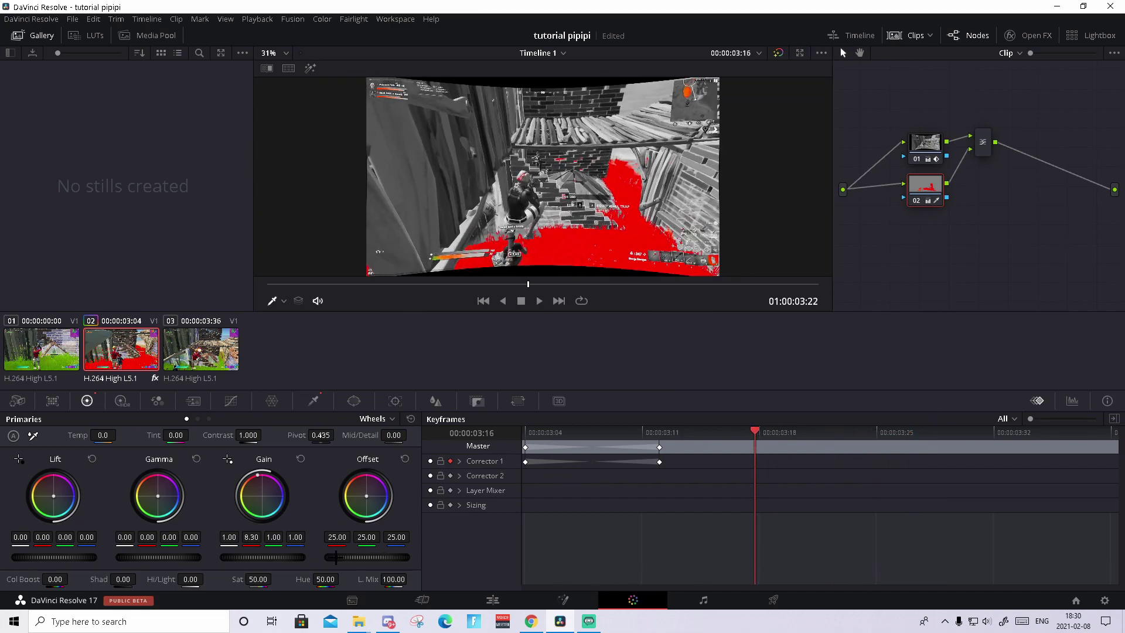
click(256, 536)
key(Return)
drag(601, 430, 519, 432)
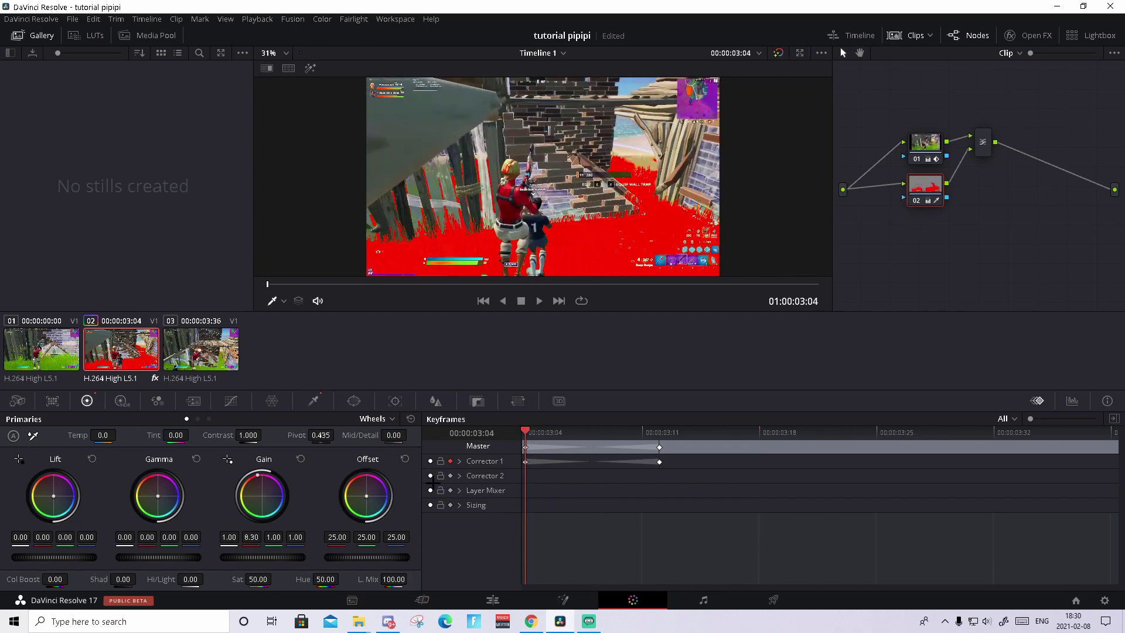
Keyframe Node 02's red Gain at 1.00 on 03:04 and at 8.30 on 03:11
click(451, 476)
double_click(252, 542)
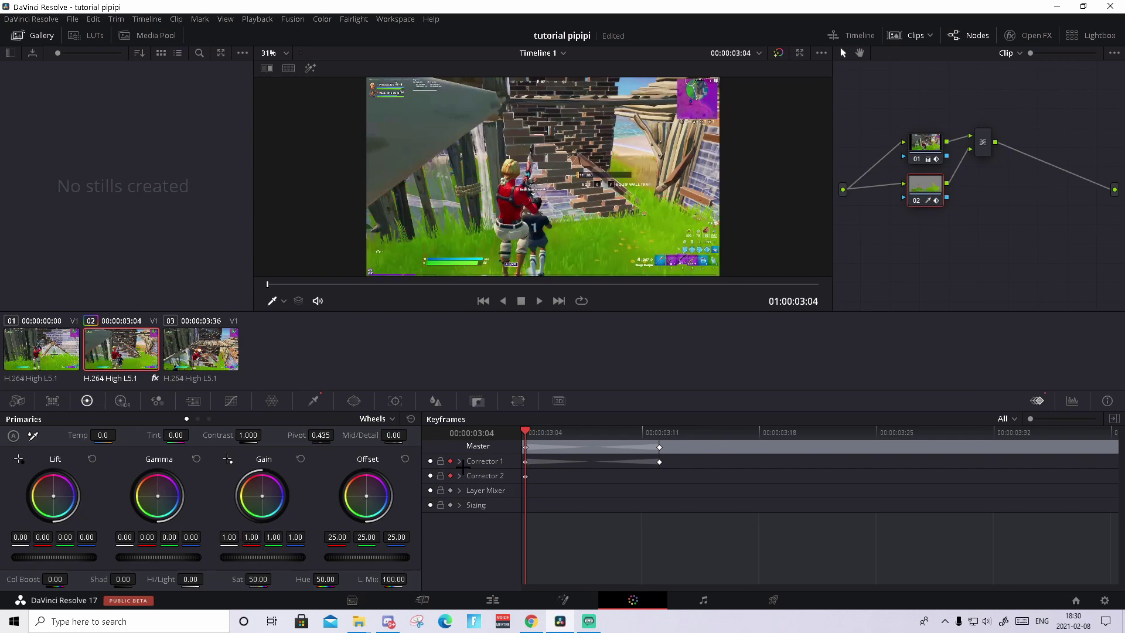
drag(525, 432, 659, 432)
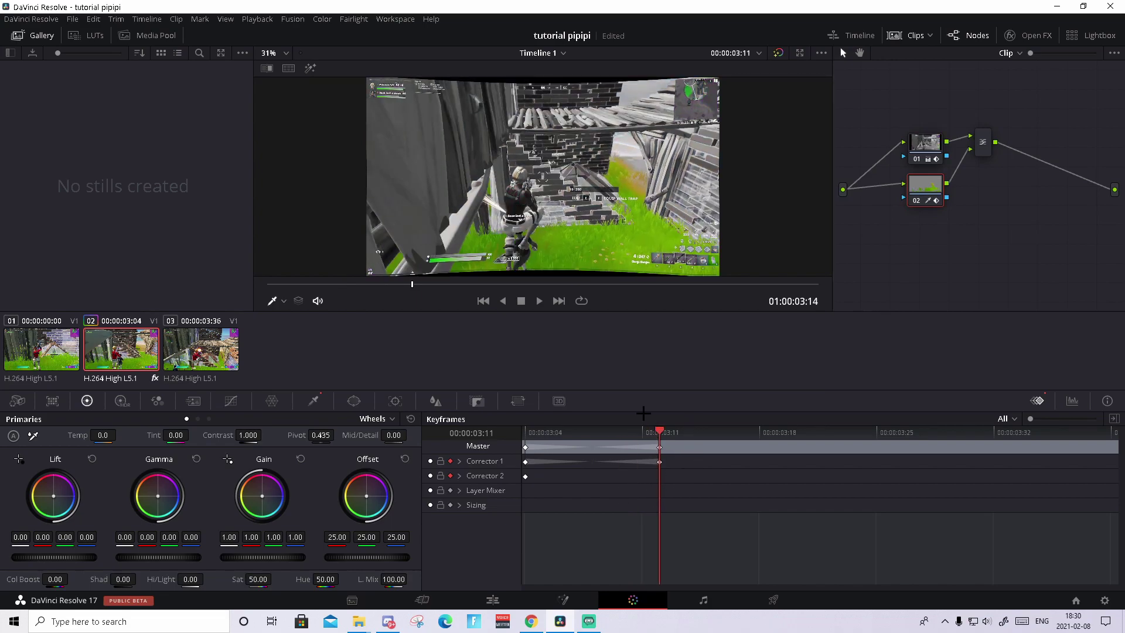
click(251, 537)
key(BackSpace)
key(Return)
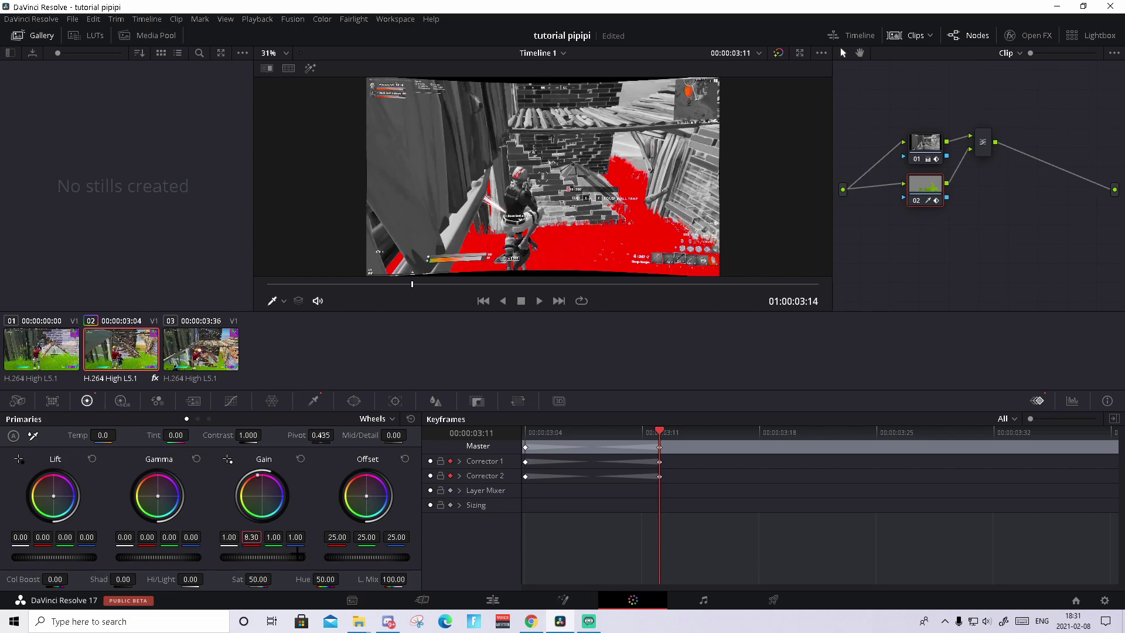
Play back from the clip start to review the green-to-red grass transition
drag(667, 443, 522, 442)
key(space)
mouse_move(622, 420)
mouse_down()
mouse_move(525, 419)
mouse_move(637, 410)
mouse_up()
In the Qualifier, raise Saturation Low to 7.5 and narrow Hue to centre 55.4, width 22.9
click(313, 401)
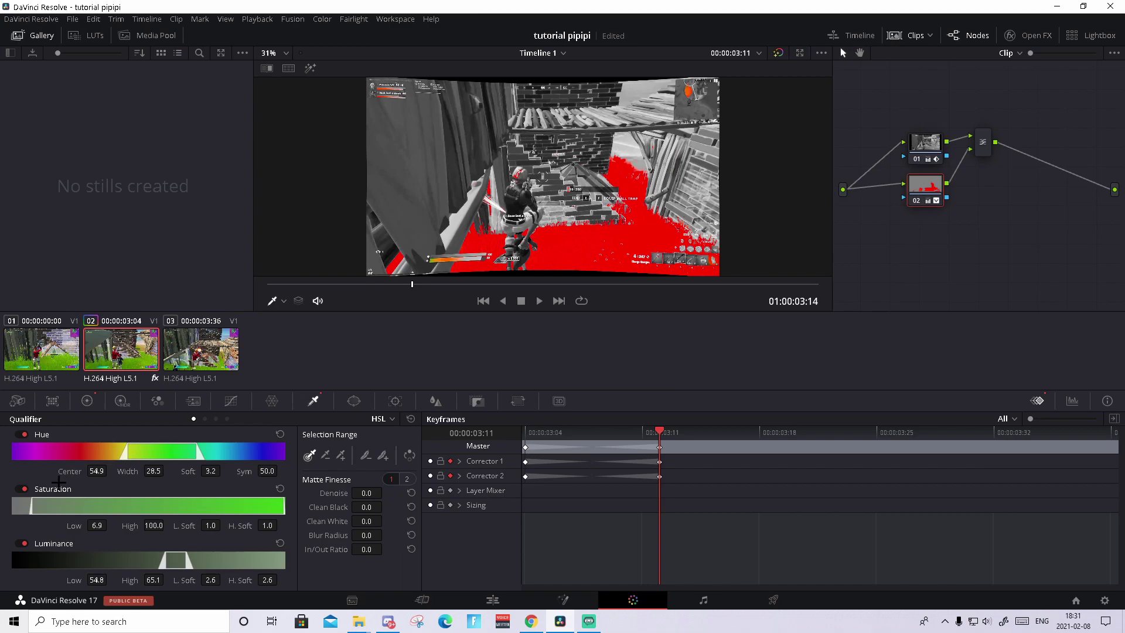
drag(32, 505, 34, 504)
drag(128, 454, 151, 453)
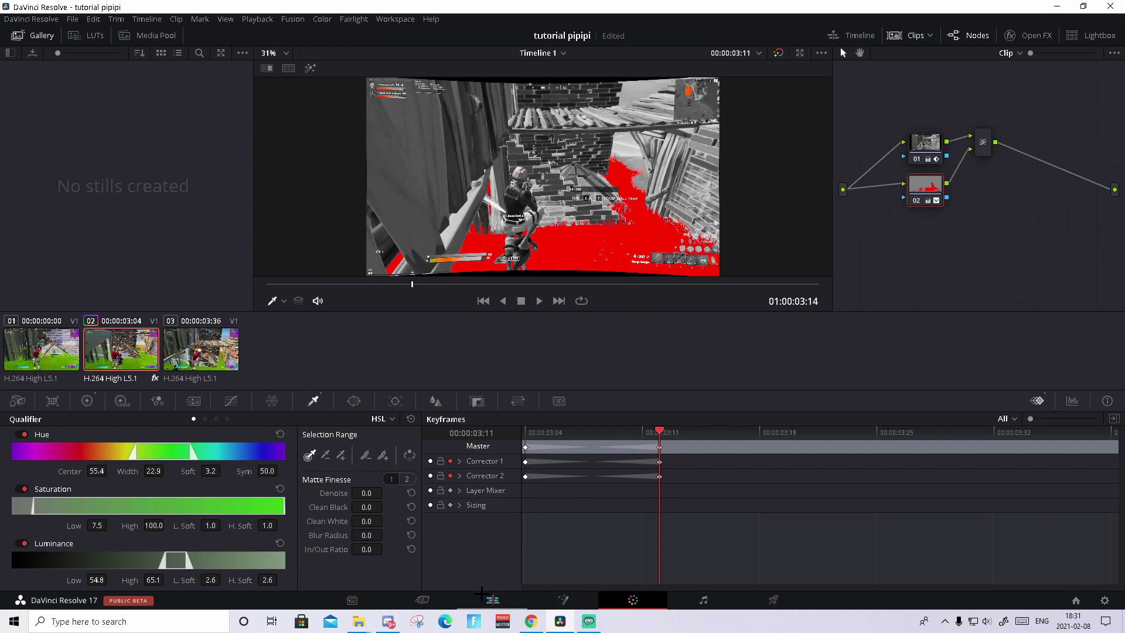
Switch to the Edit page and play back the warped red-grass section
click(481, 595)
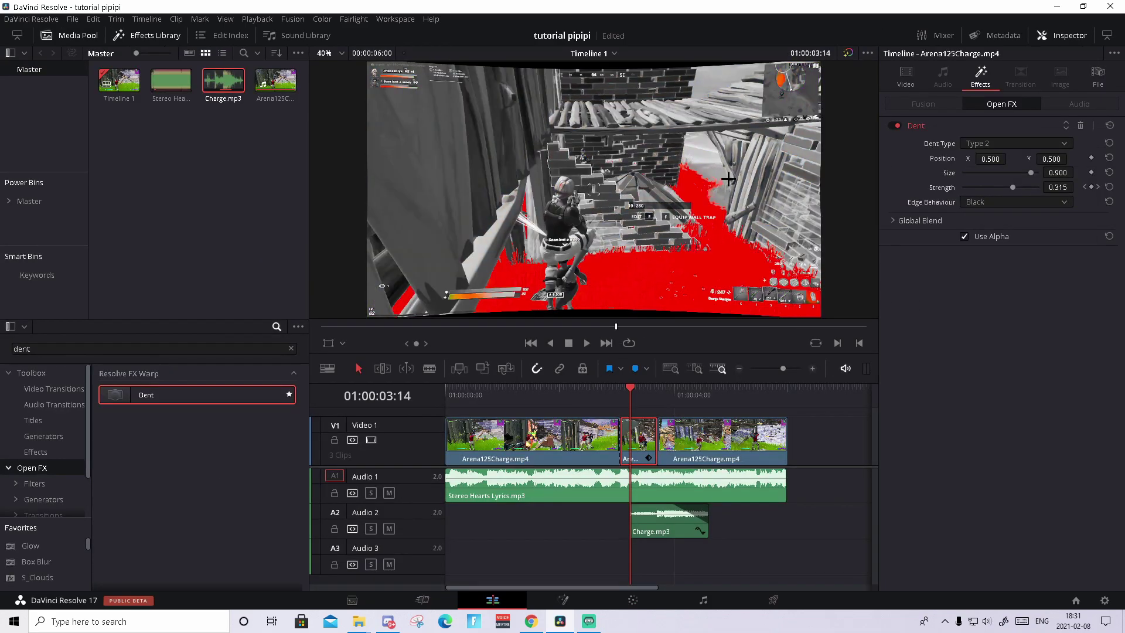
drag(640, 399, 566, 390)
key(space)
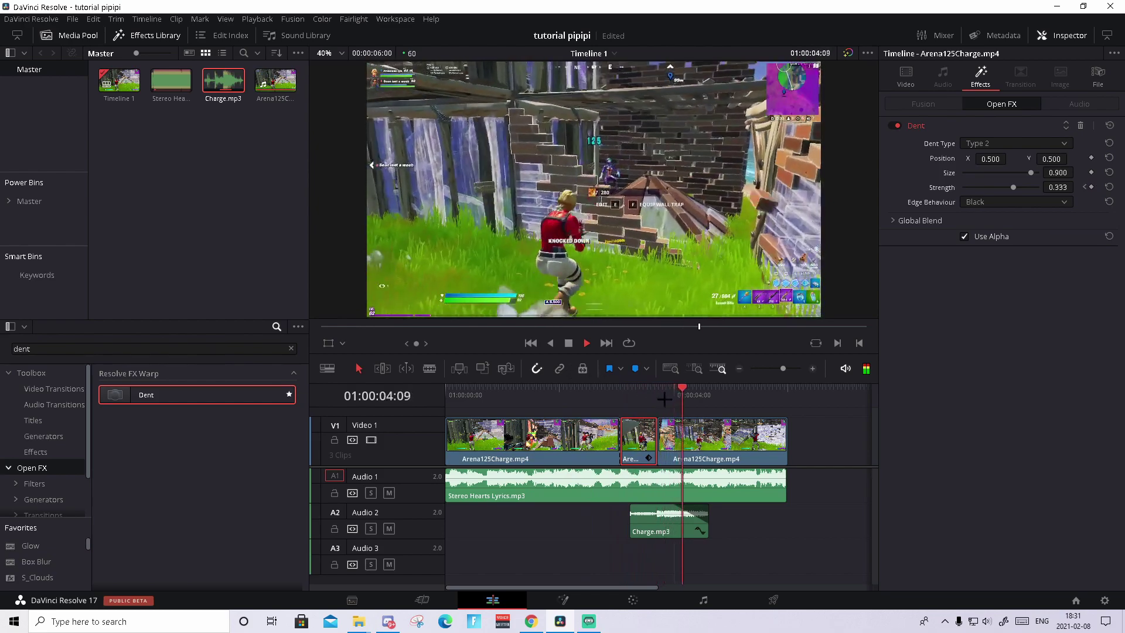
click(658, 390)
click(636, 388)
key(space)
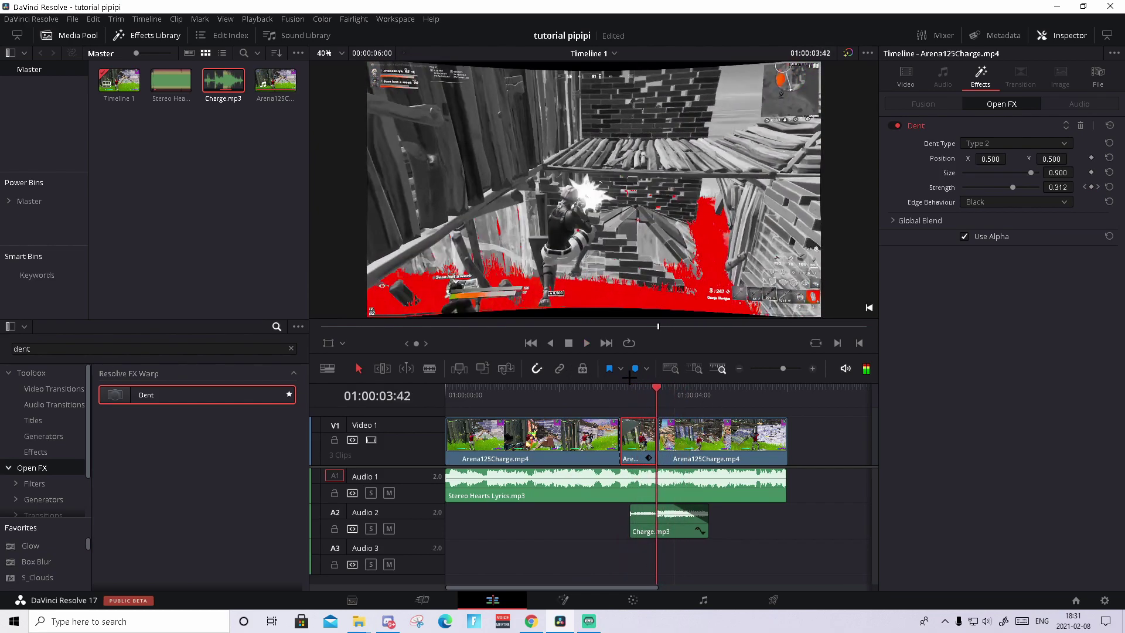
Step through the warp frame by frame, then move the playhead into the short middle clip
key(j)
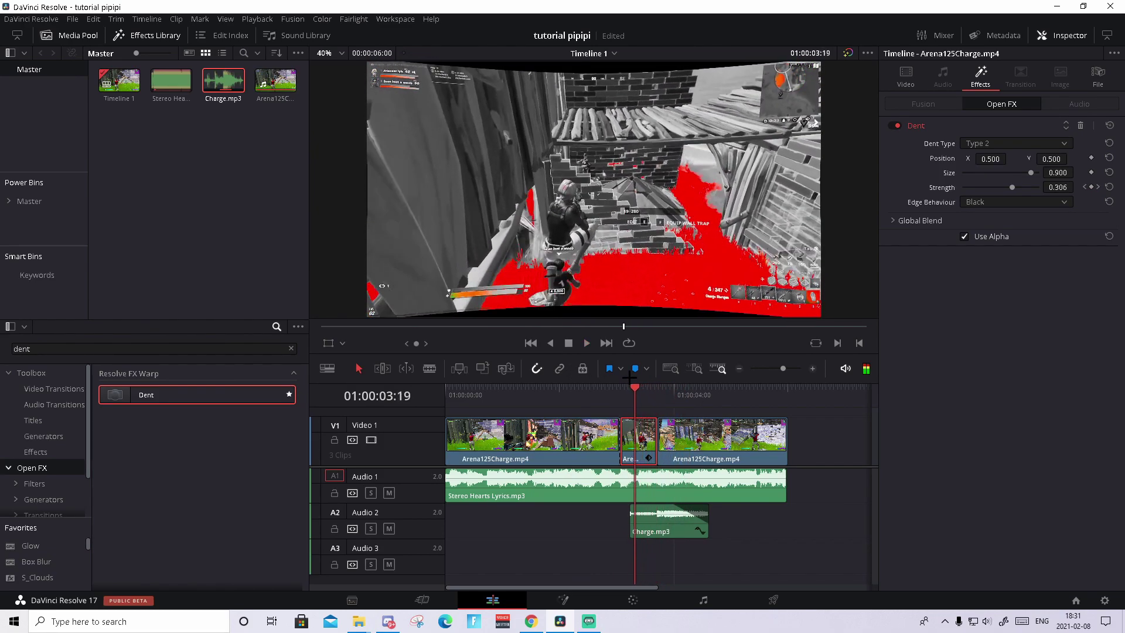
key(l)
key(Right)
key(Right)
key(Right)
key(Right)
key(Right)
key(Left)
key(Left)
key(Left)
key(Left)
key(Right)
key(Right)
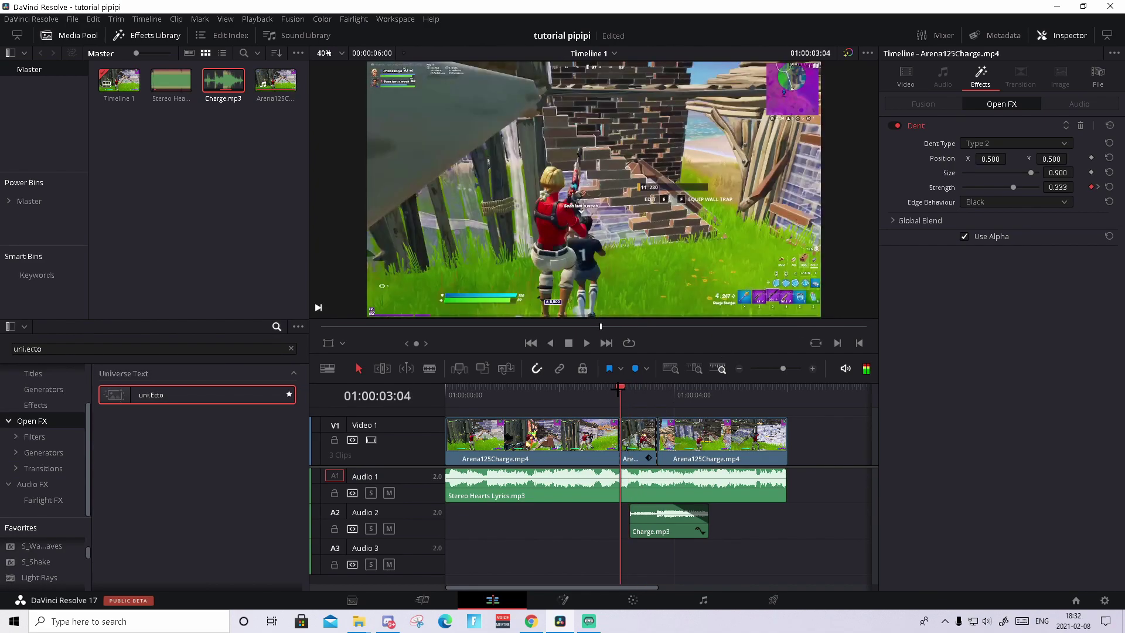
drag(618, 388, 648, 388)
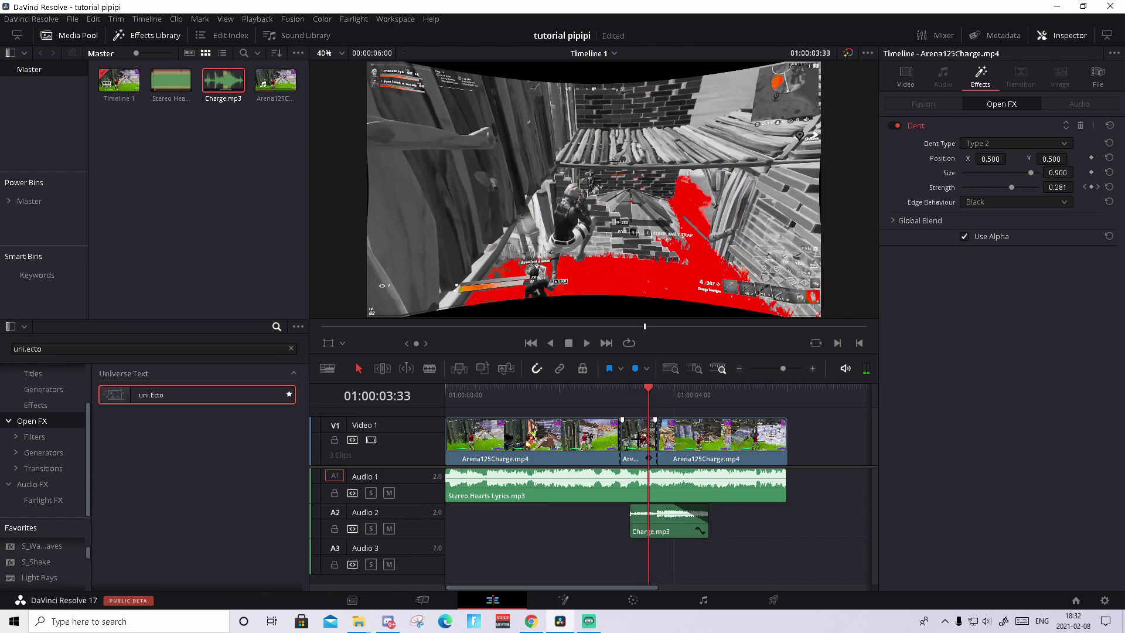
Move the short middle clip to Video 2, make it Compound Clip 1, and apply uni.Ecto
click(636, 439)
drag(637, 439, 645, 415)
right_click(643, 426)
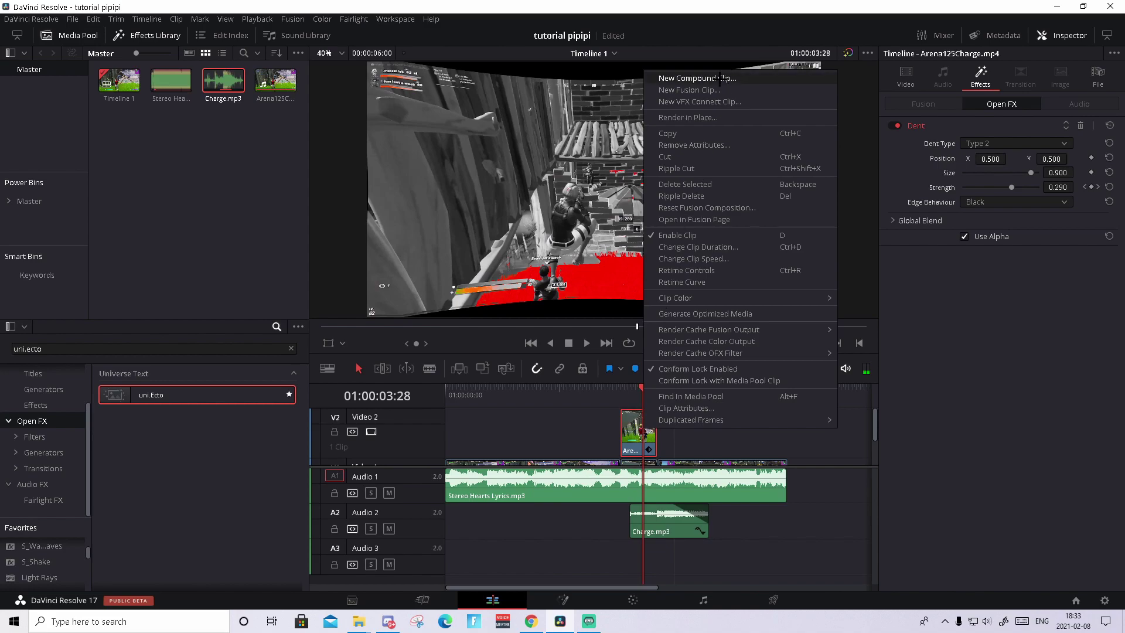
click(697, 78)
click(656, 343)
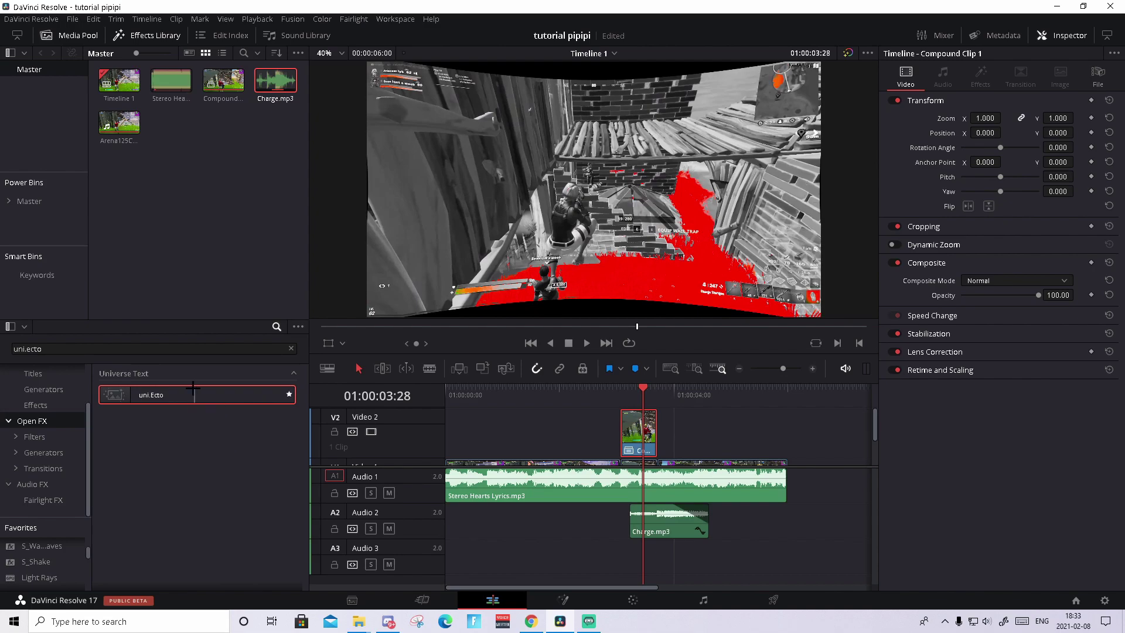
drag(193, 394, 630, 390)
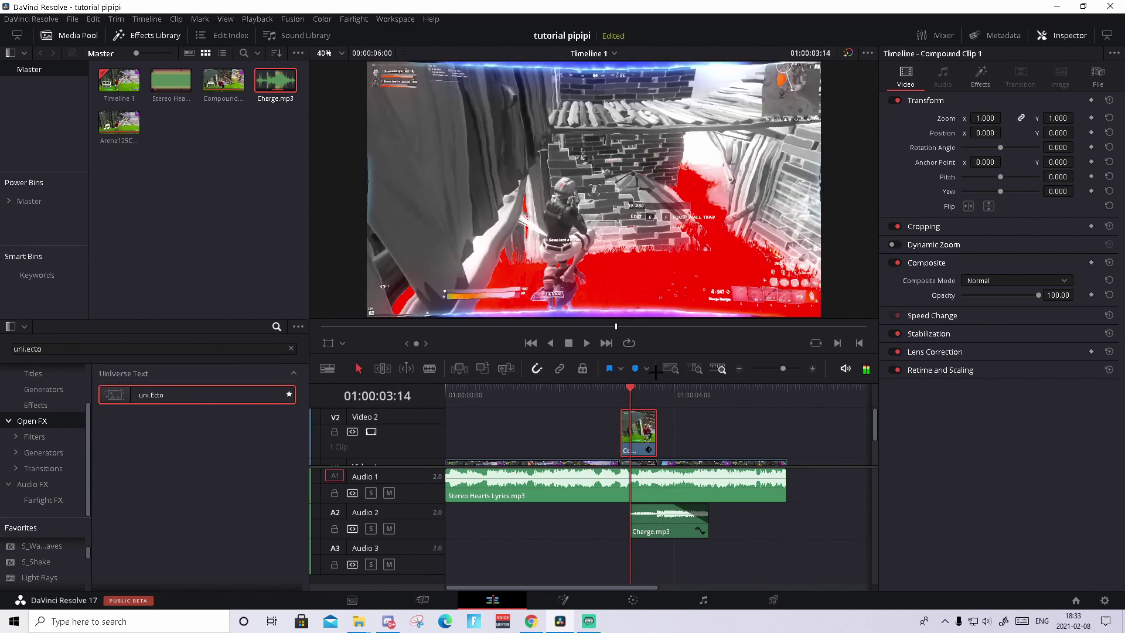
Set the uni.Ecto glow to the Warm colour preset with a pure red inner colour
click(982, 72)
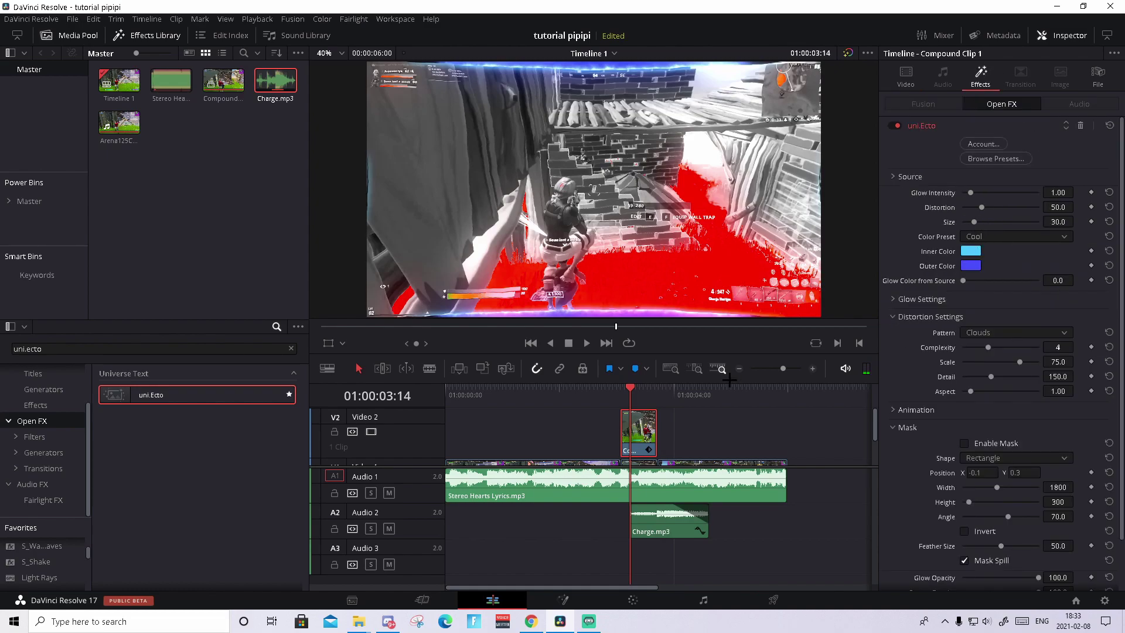
drag(630, 389, 645, 387)
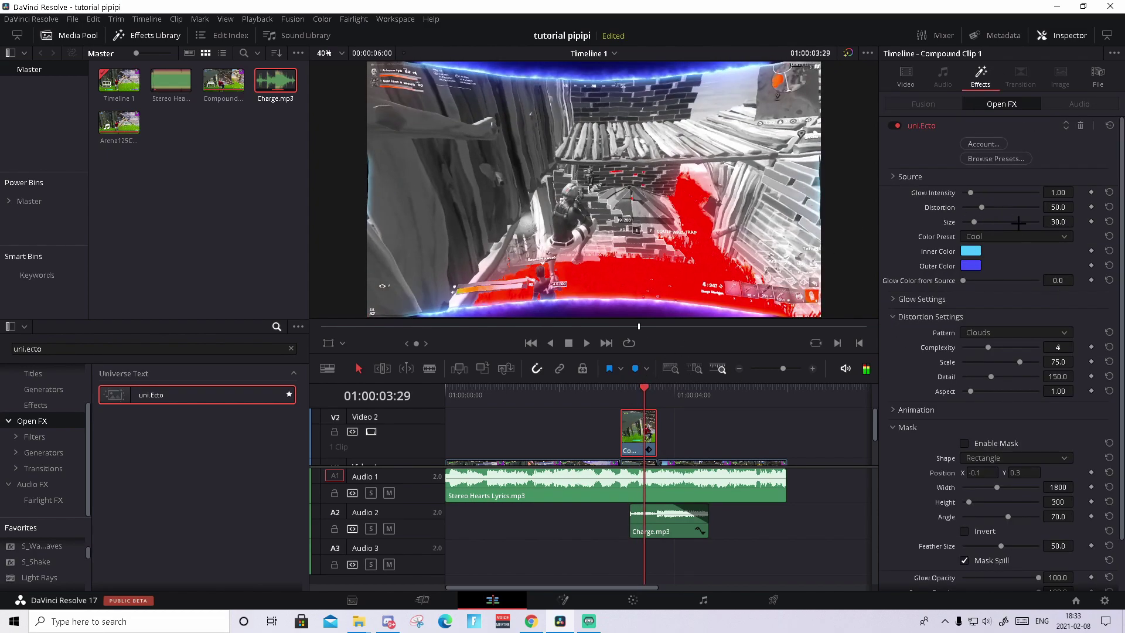
click(988, 235)
click(977, 265)
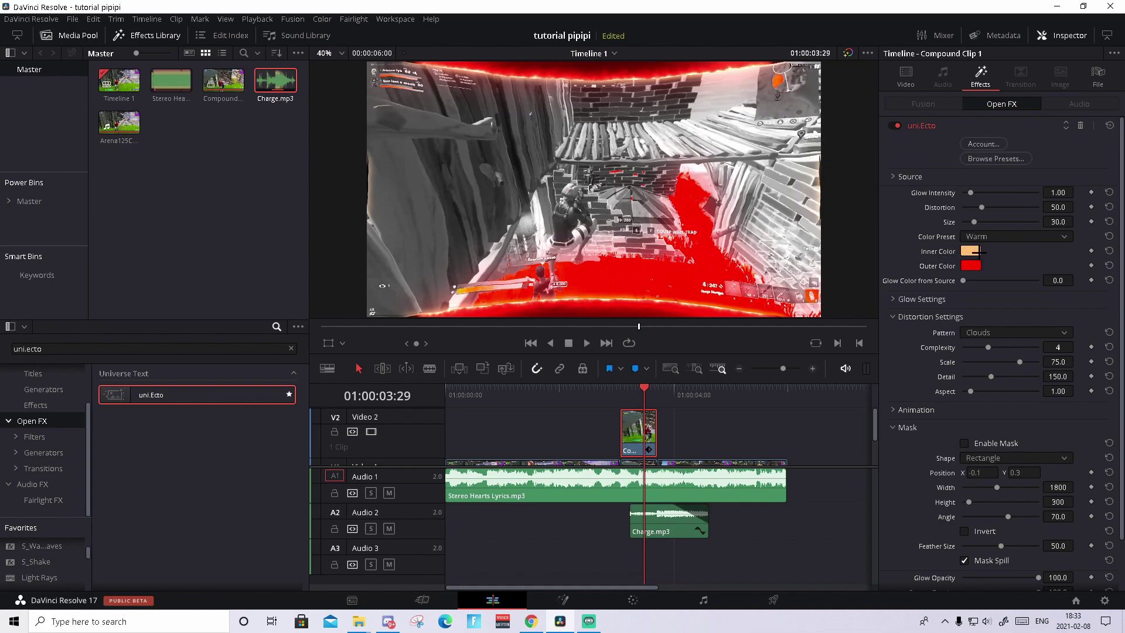
click(971, 251)
drag(667, 213, 680, 172)
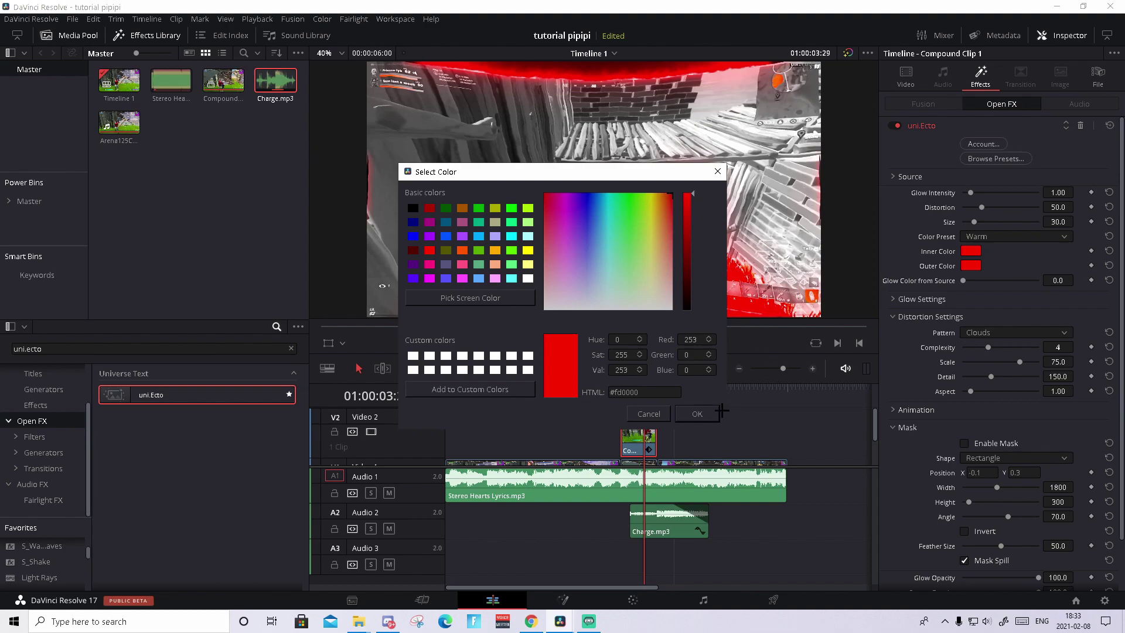
click(697, 413)
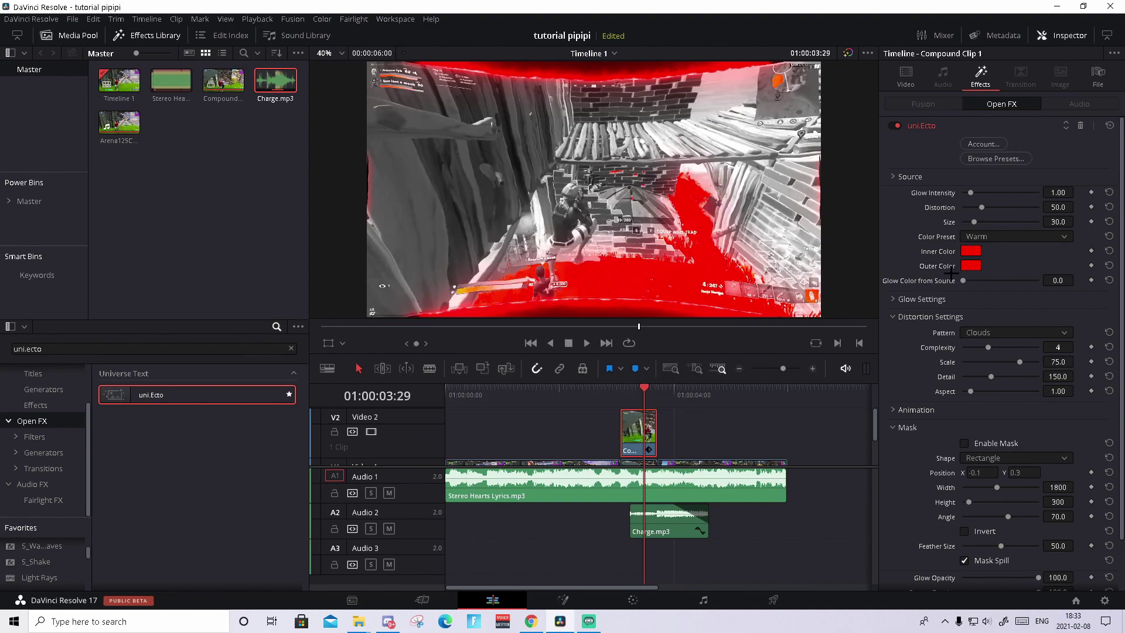
Play back the red glow section, stopping at 03:38
drag(595, 388, 610, 368)
key(space)
key(space)
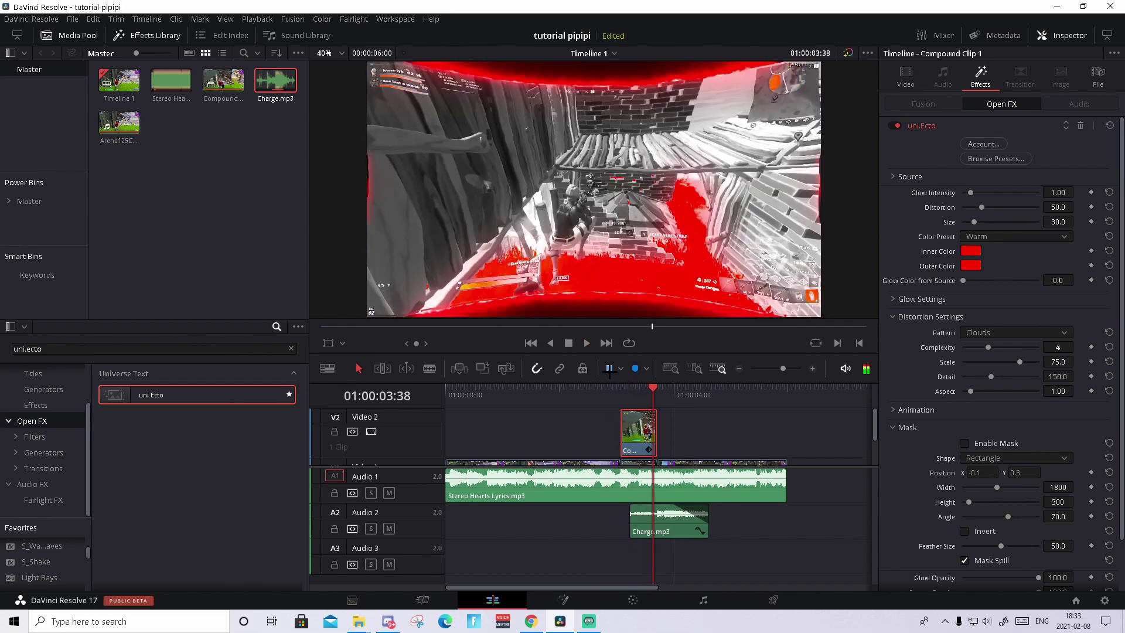
drag(653, 388, 626, 382)
key(space)
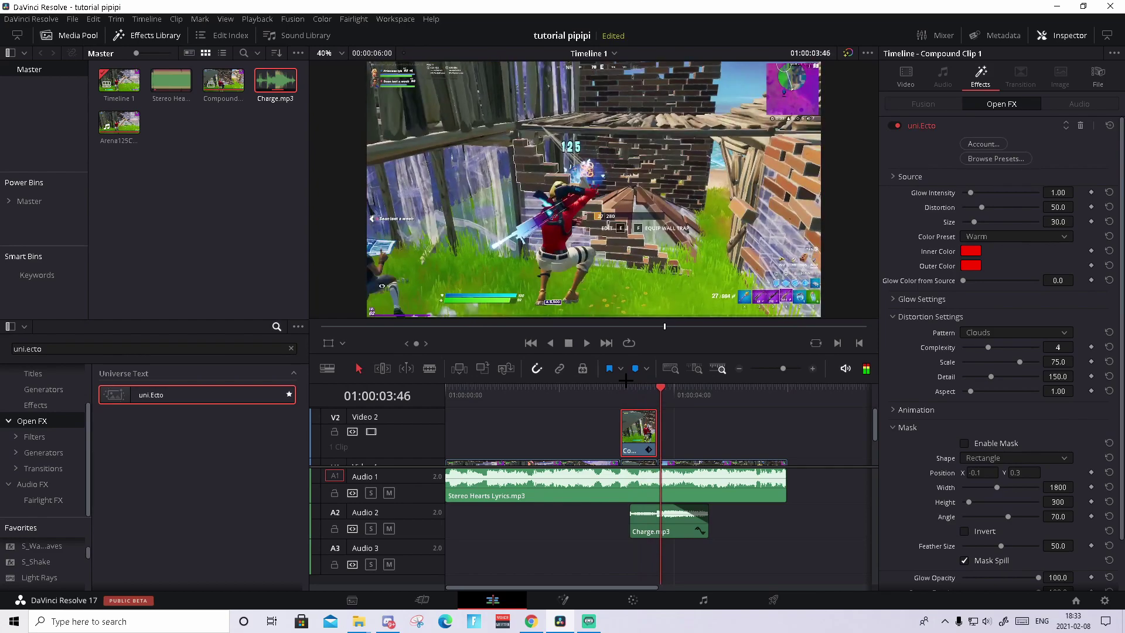
key(j)
key(l)
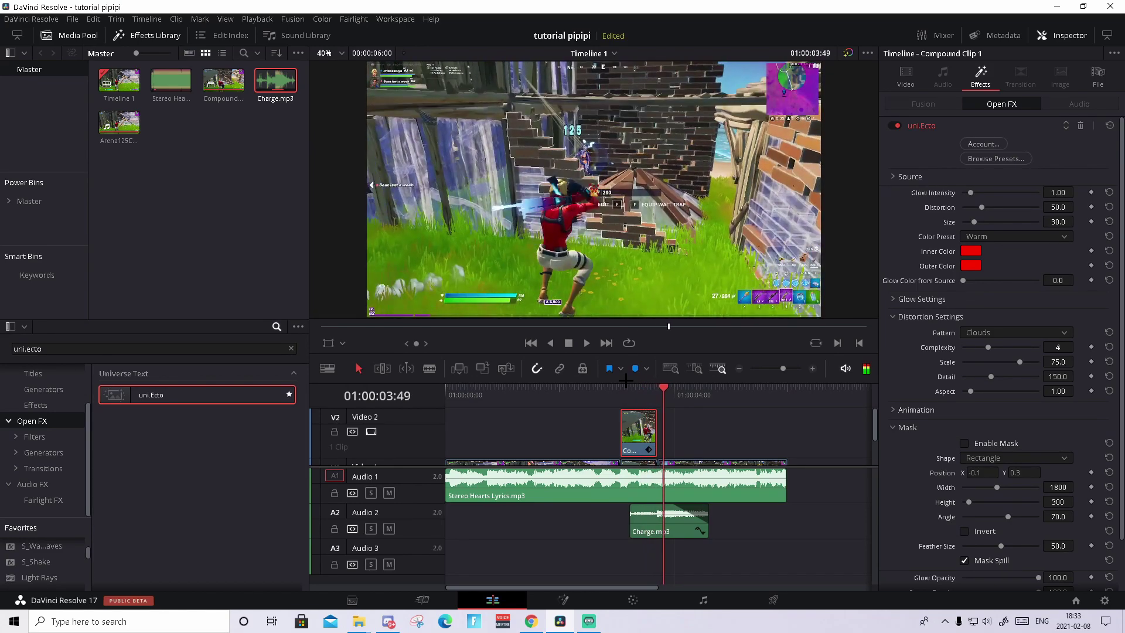
key(j)
key(l)
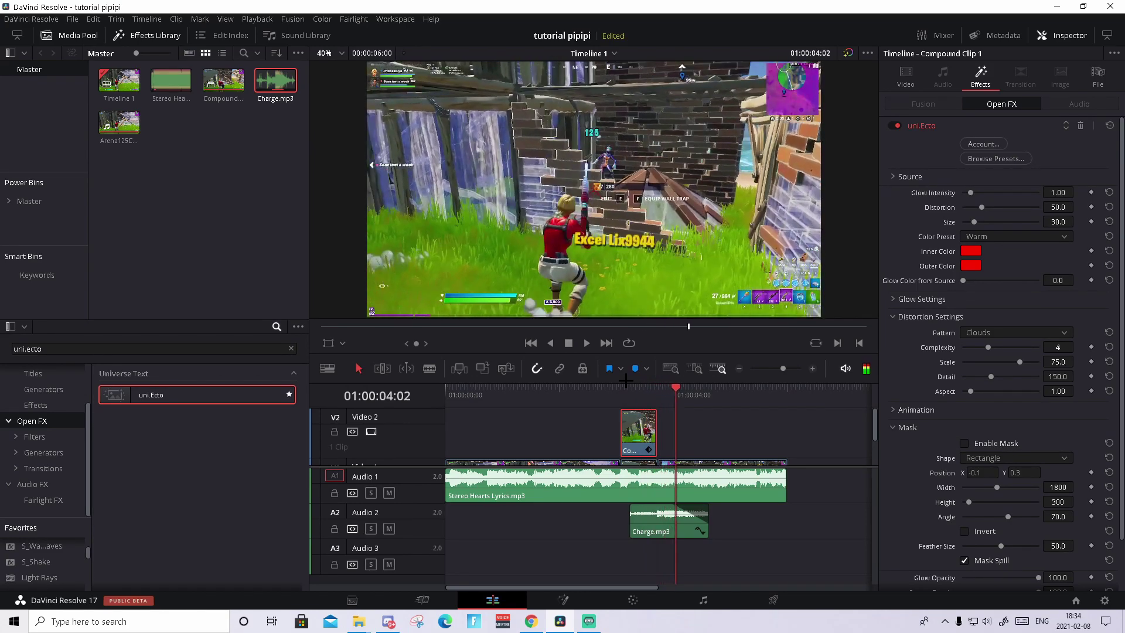
key(space)
key(j)
key(space)
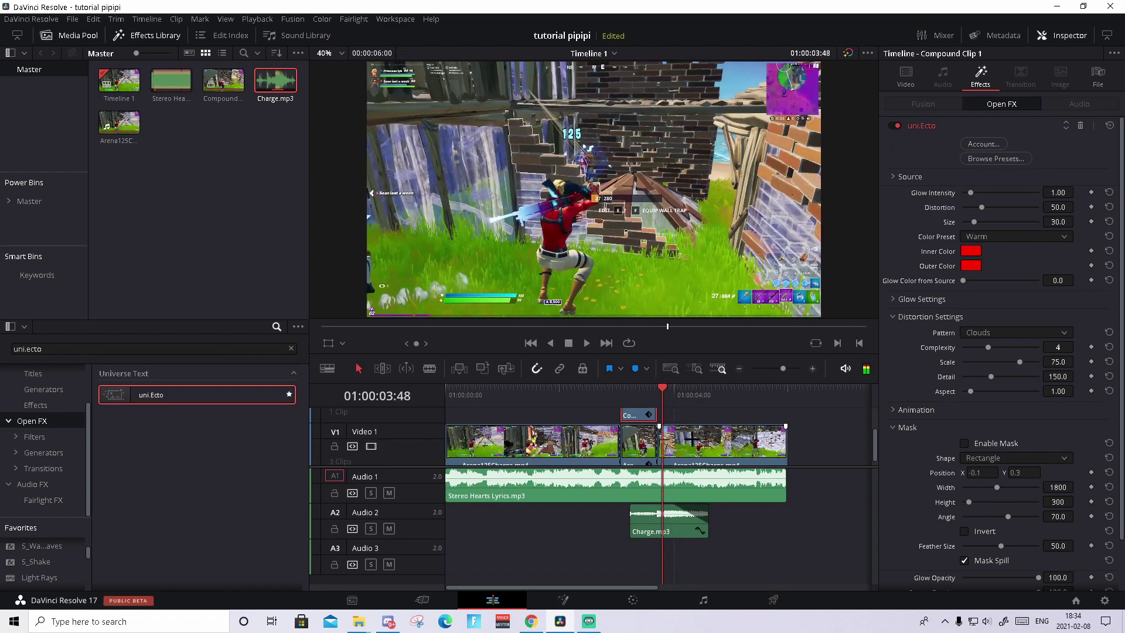
scroll(692, 439, down, 1)
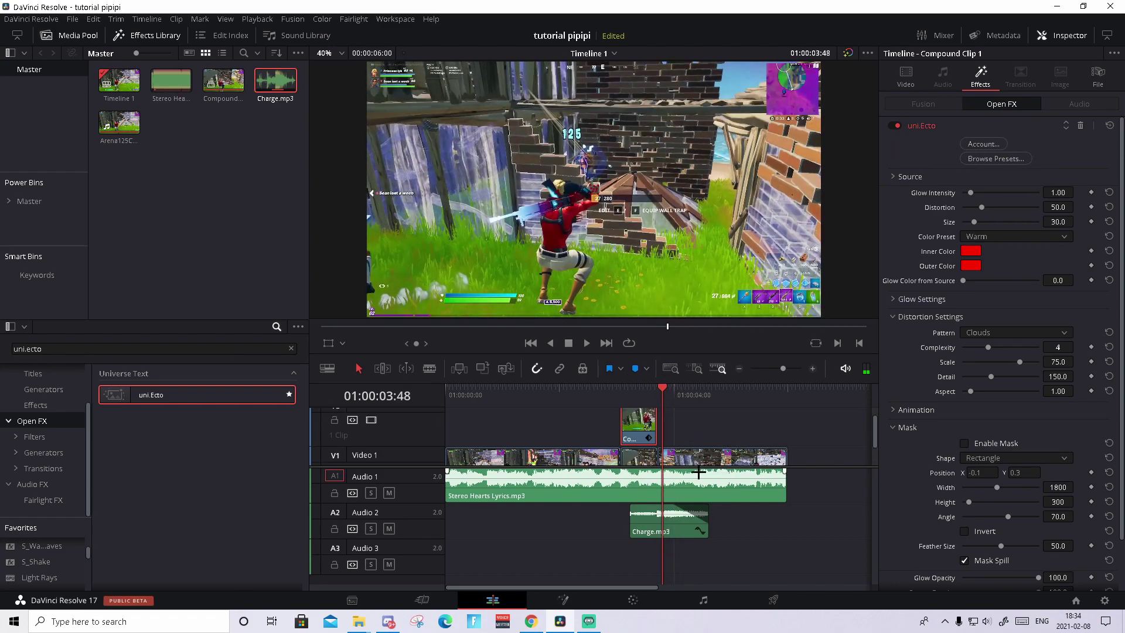
scroll(688, 445, down, 2)
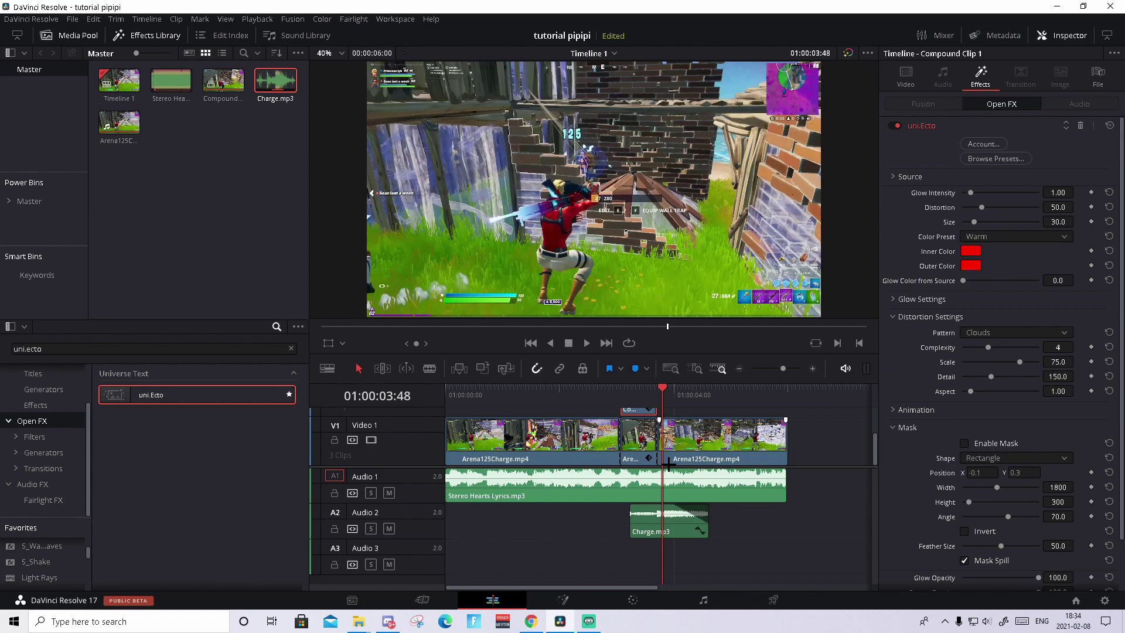
scroll(55, 558, down, 4)
scroll(55, 558, up, 2)
triple_click(81, 348)
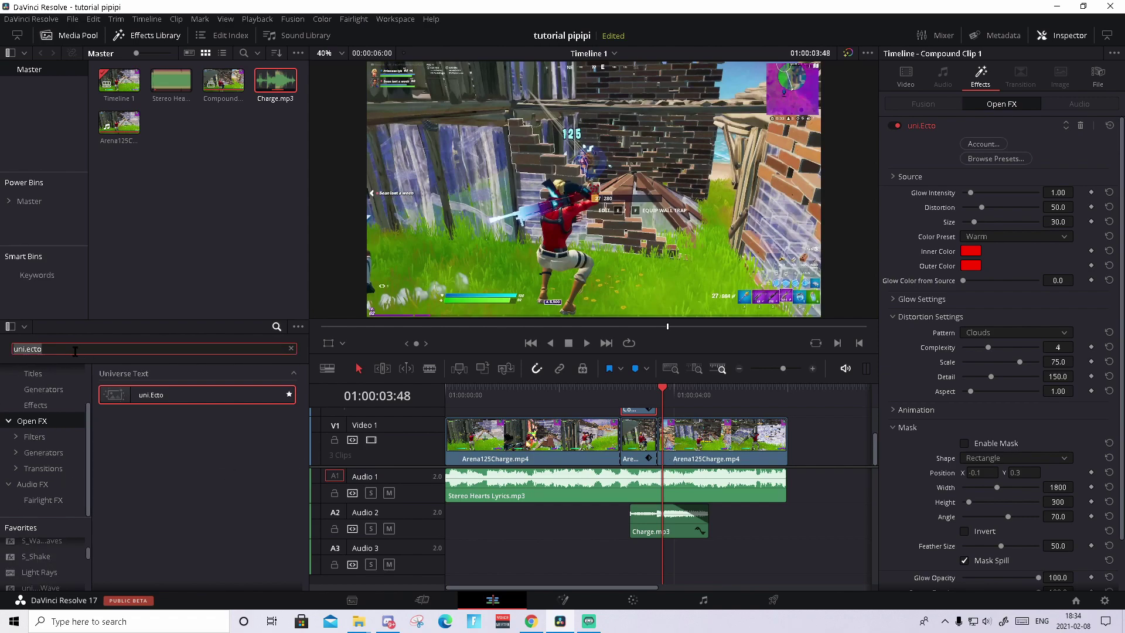
Search the Effects Library for 'light r' and drop Light Rays onto the third V1 clip
key(BackSpace)
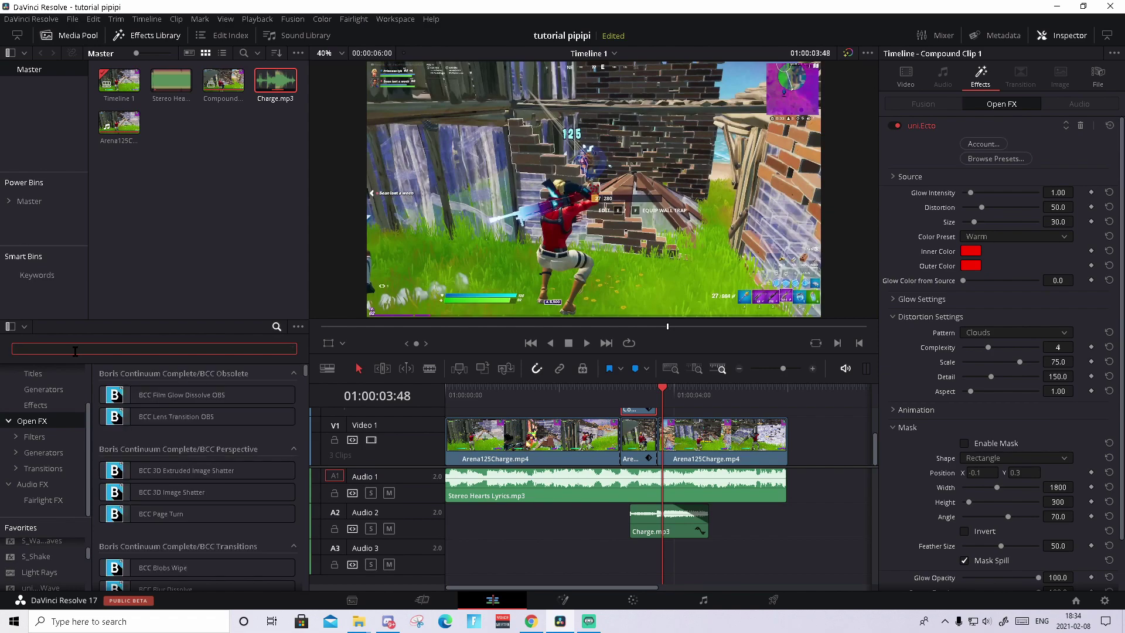
text(light rw)
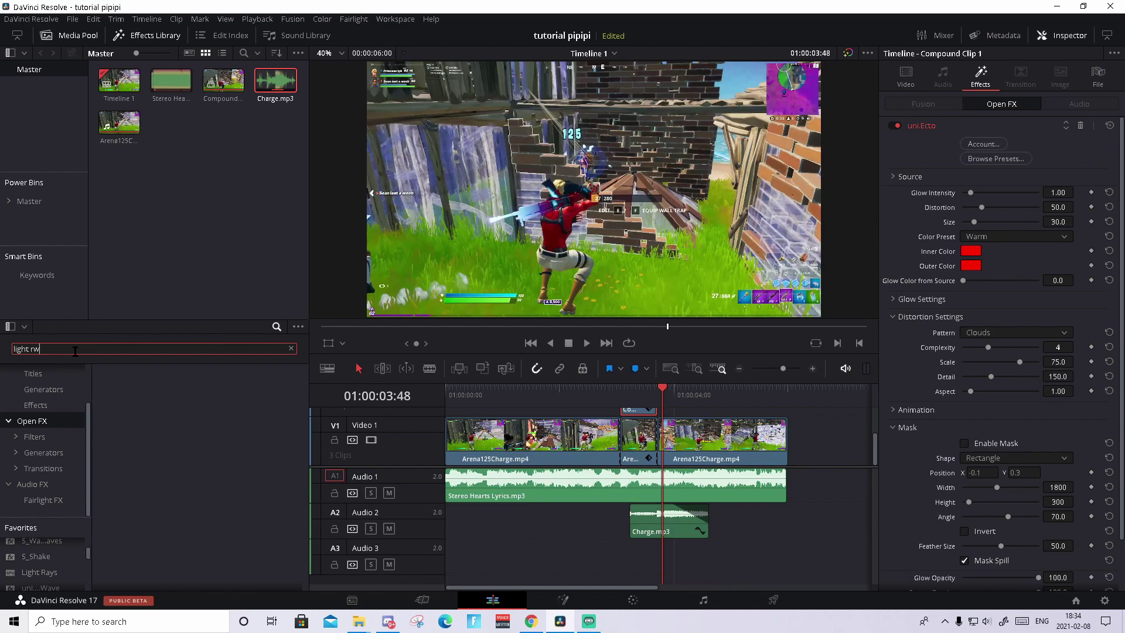
key(BackSpace)
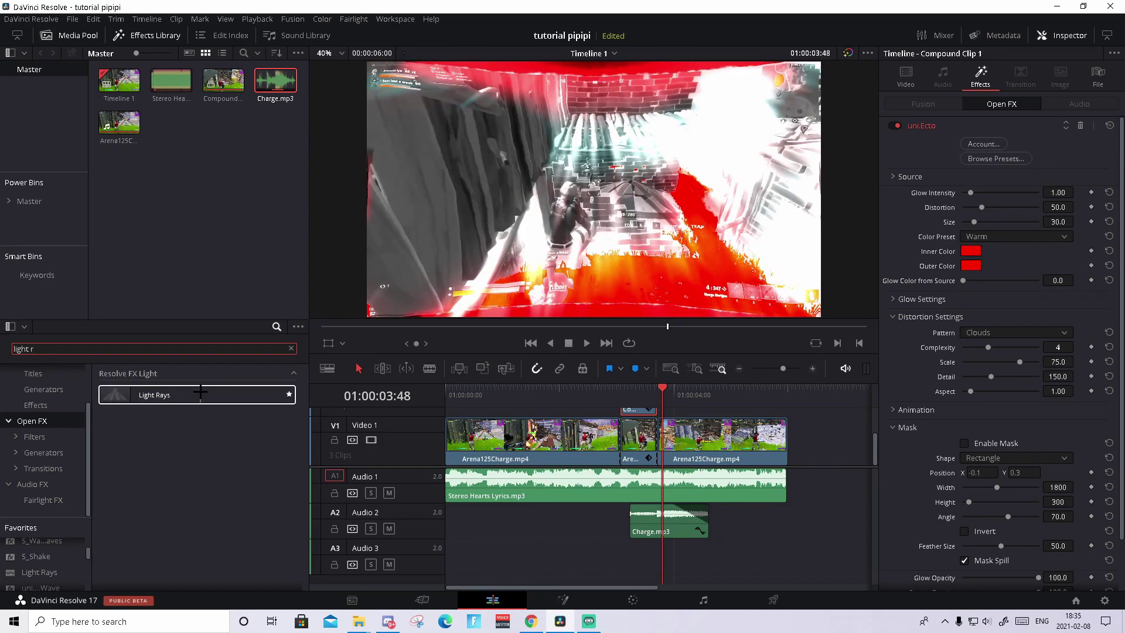
drag(200, 393, 725, 440)
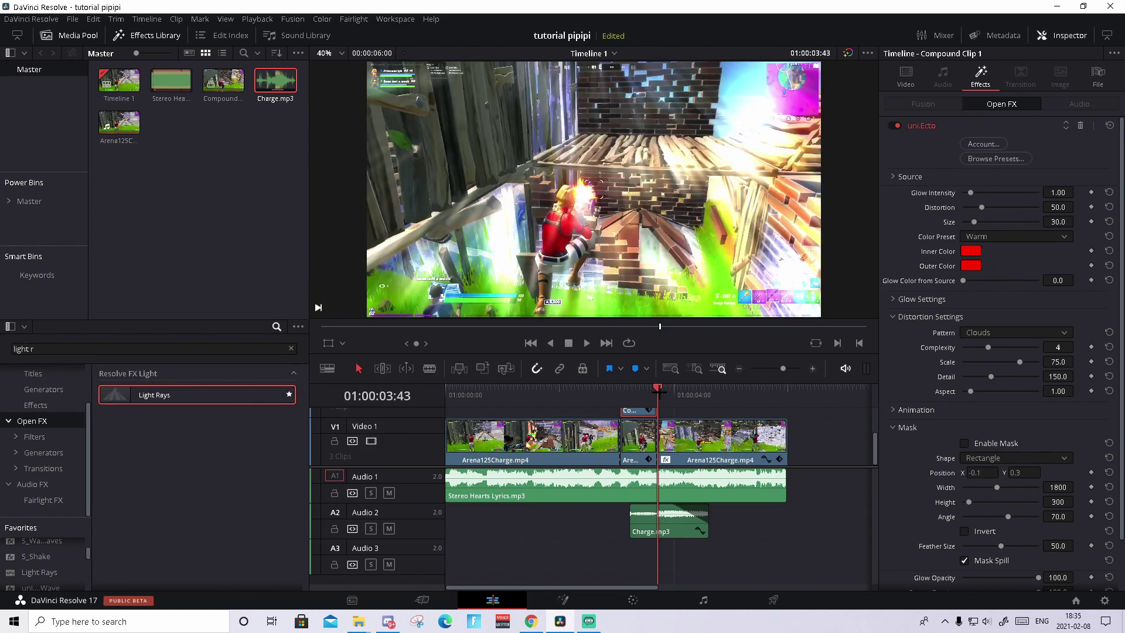
Give the third clip's Light Rays a red colour, Length 0.089 and Source Threshold 0.000
click(692, 435)
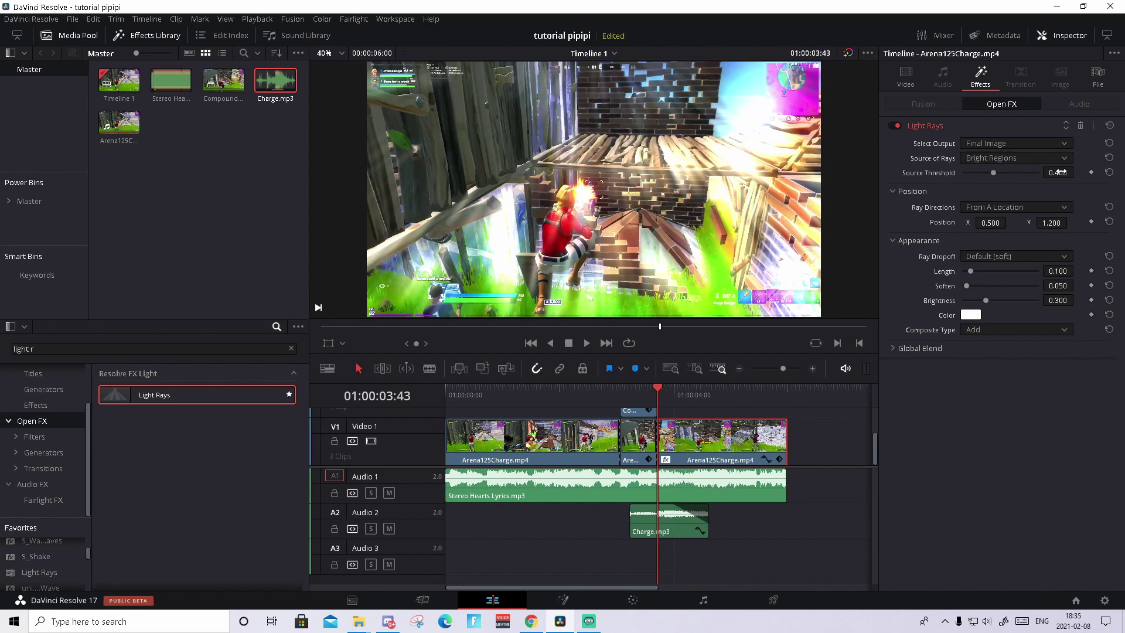
click(972, 316)
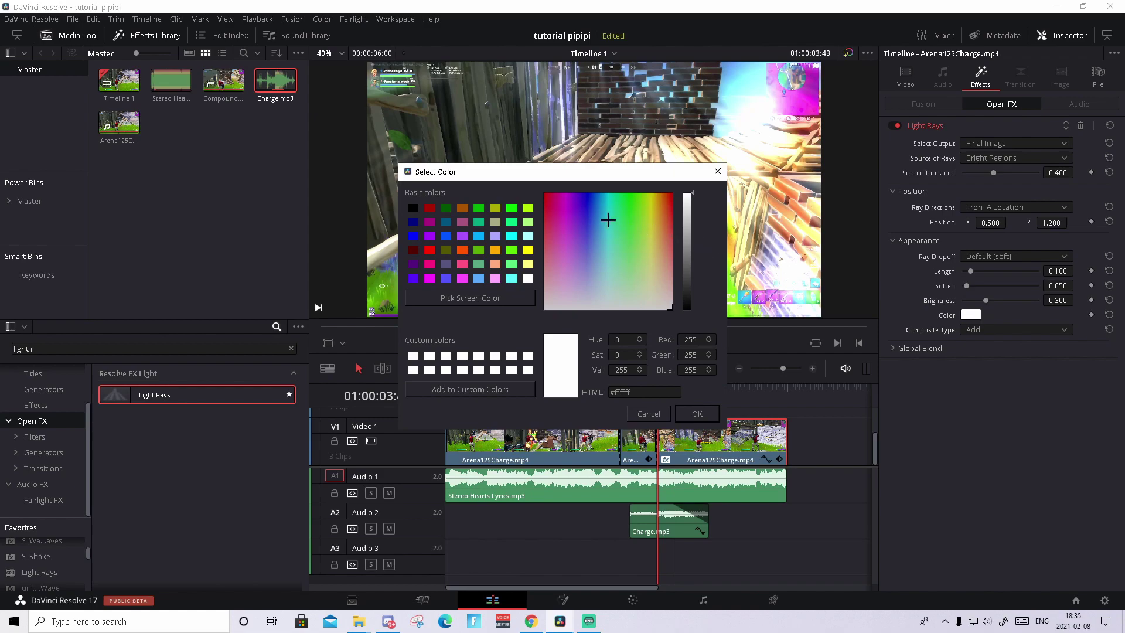
drag(581, 217, 516, 165)
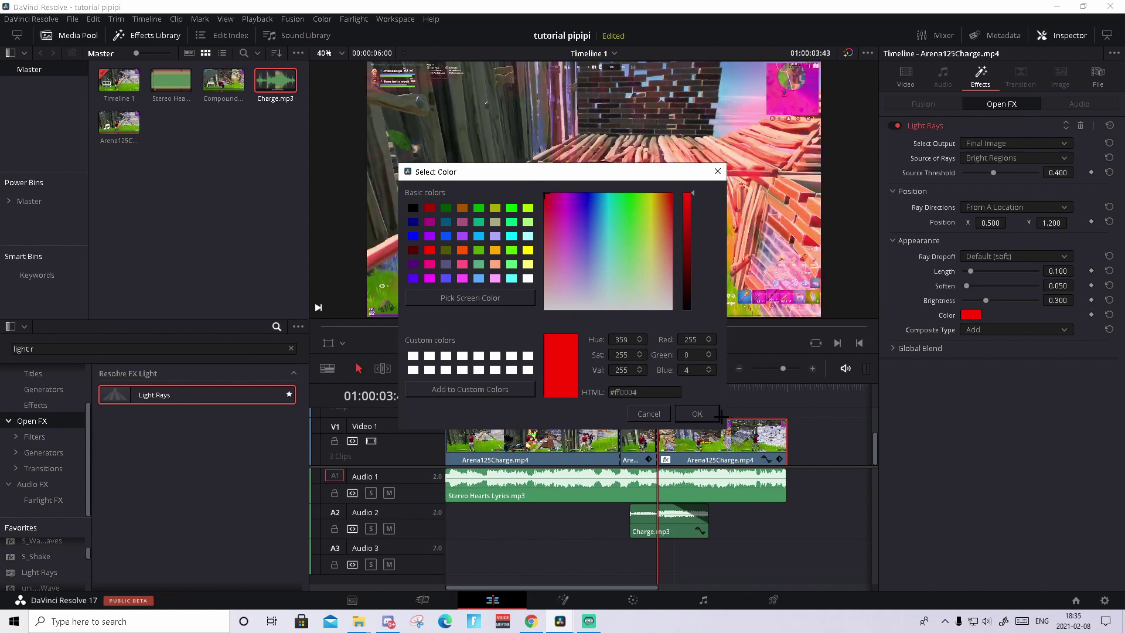
click(716, 415)
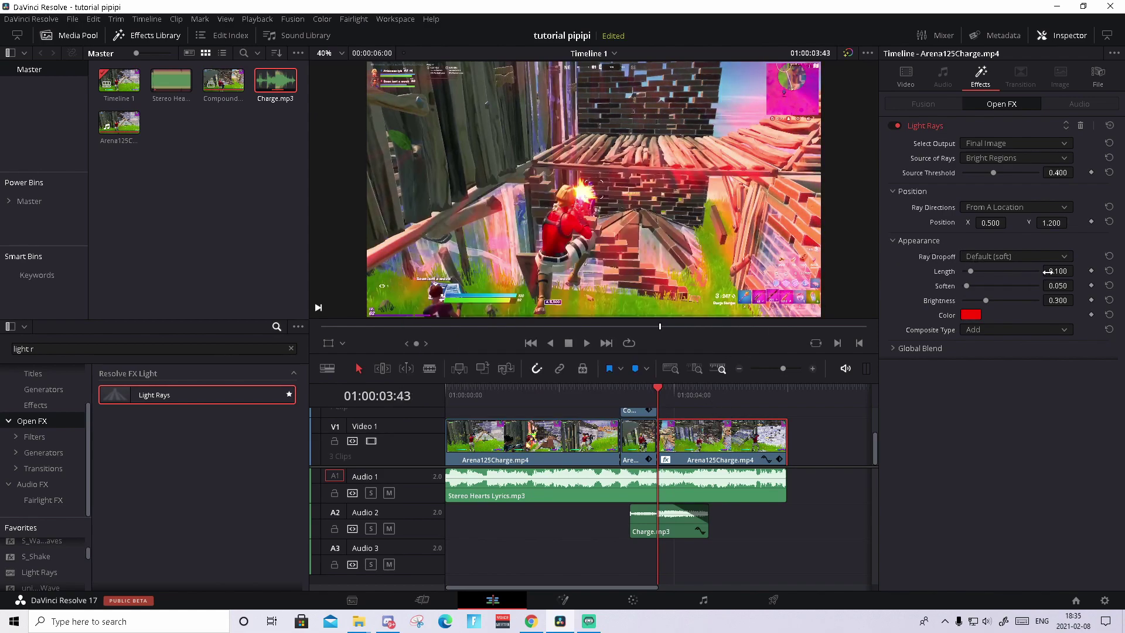
drag(1047, 271, 1077, 270)
drag(1077, 172, 1020, 173)
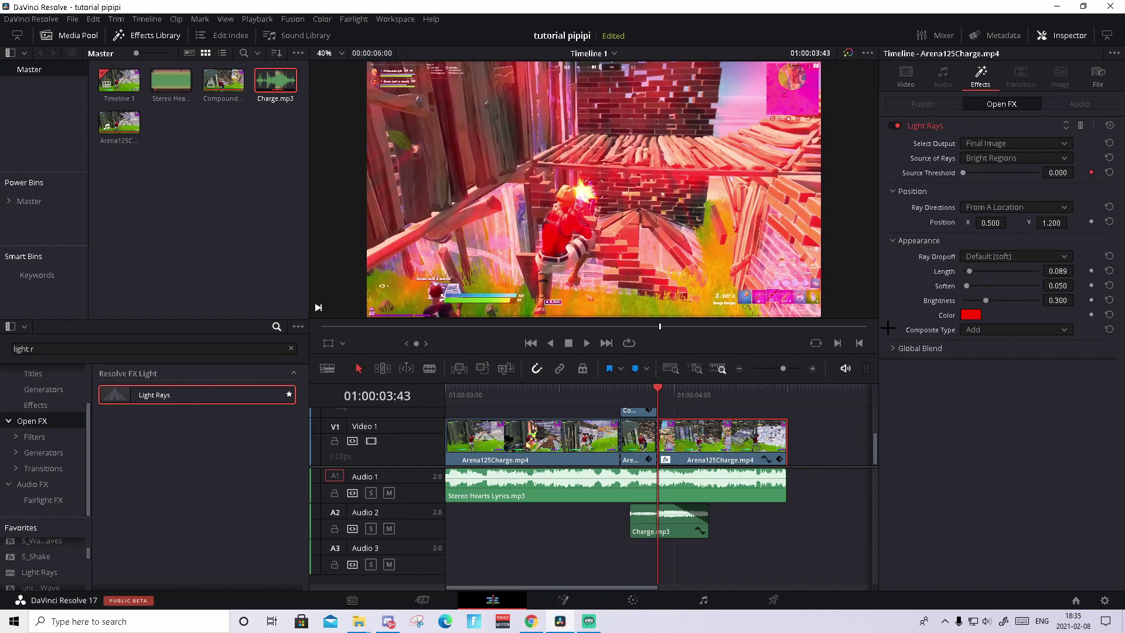
Keyframe the Light Rays Source Threshold at 01:00:04:21, ramping it from 0.000 up to 1.000
key(space)
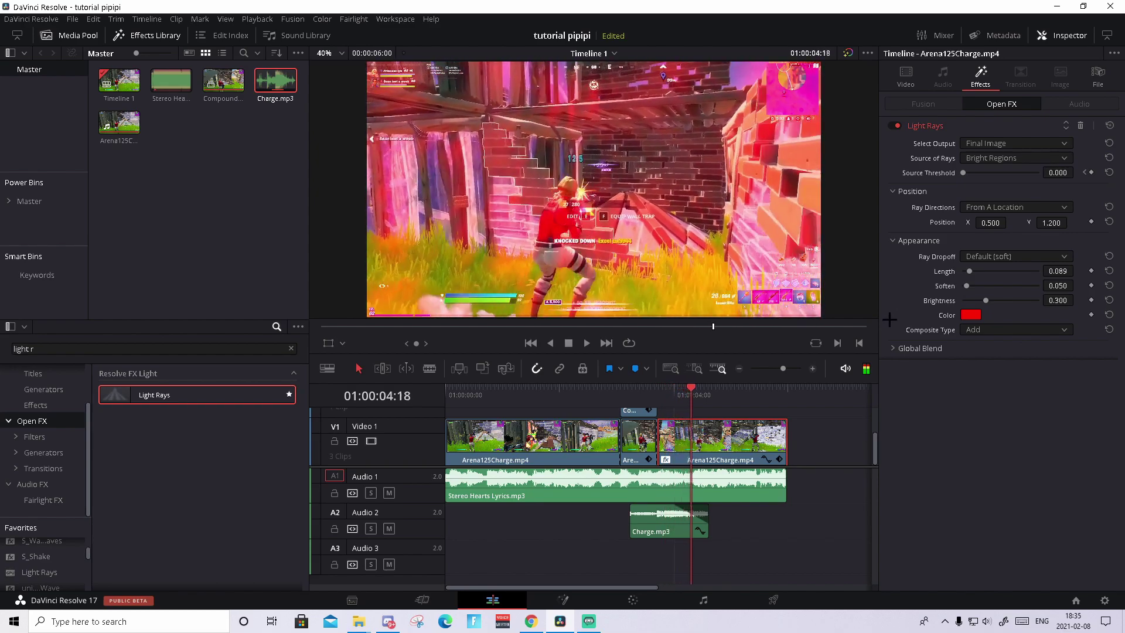
key(space)
key(Left)
key(Left)
key(Left)
key(Left)
key(Left)
key(Left)
key(Left)
key(Left)
key(Left)
key(Left)
key(Left)
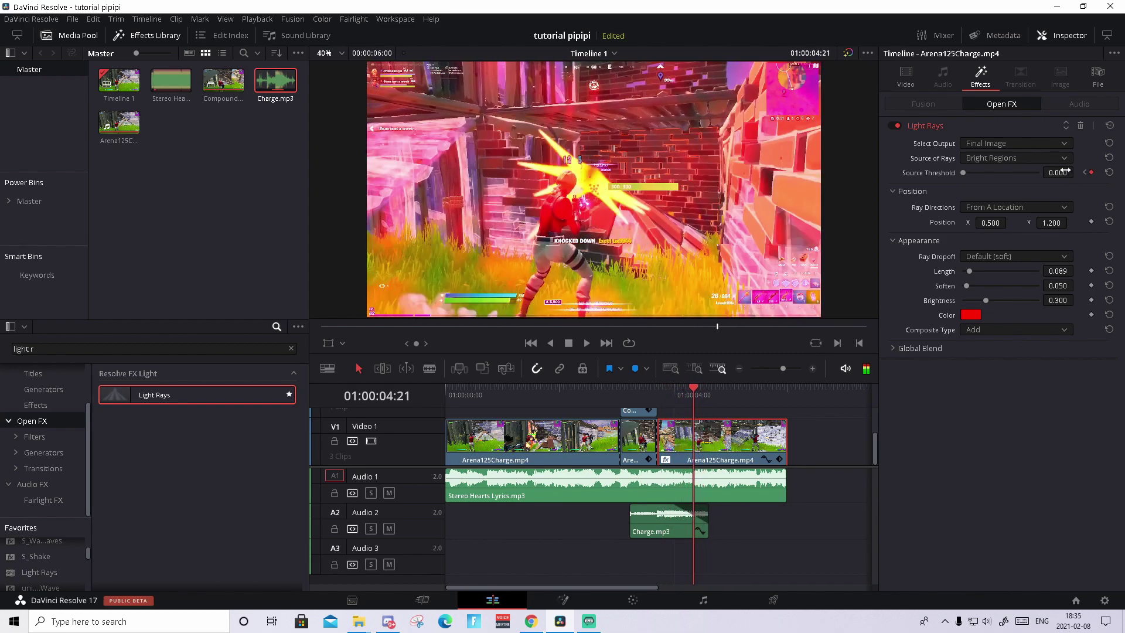
drag(1063, 170, 1077, 171)
Scrub and play back from 03:52 to check the animated rays
drag(753, 399, 637, 394)
key(space)
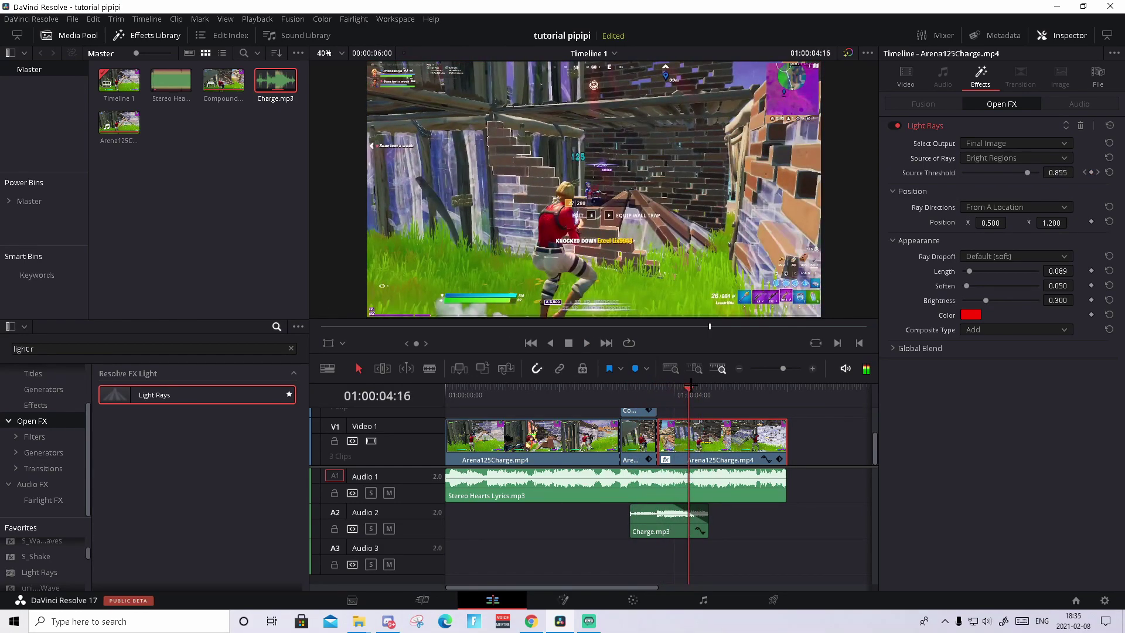
click(665, 379)
key(space)
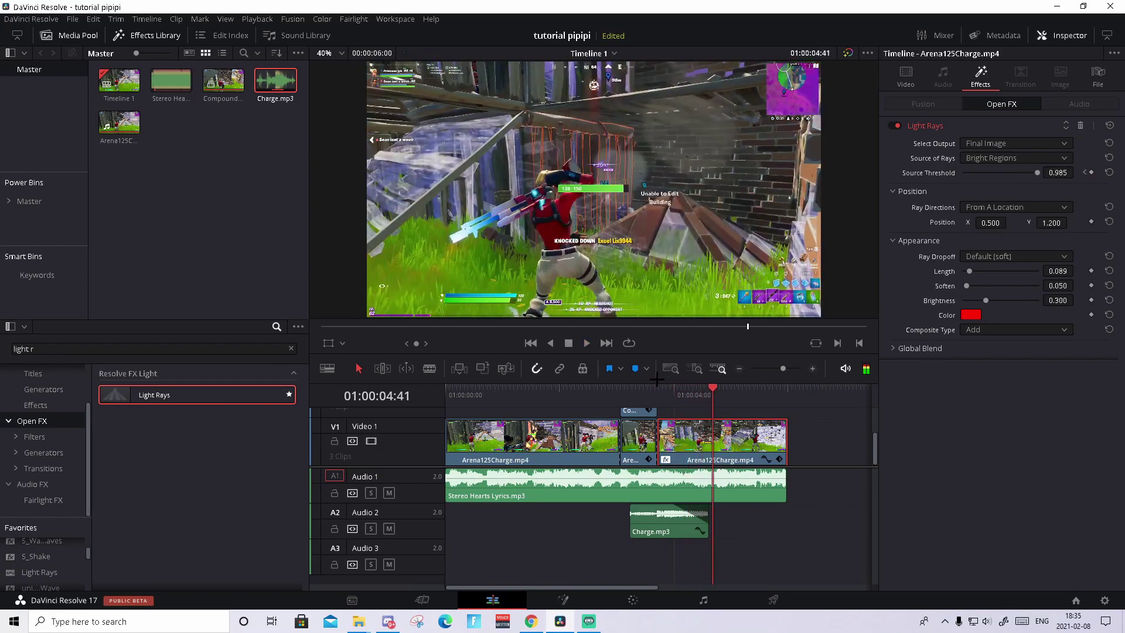
Save the project and play the whole edit from the beginning
key(ctrl+s)
key(Left)
key(Left)
key(Left)
key(Left)
key(Home)
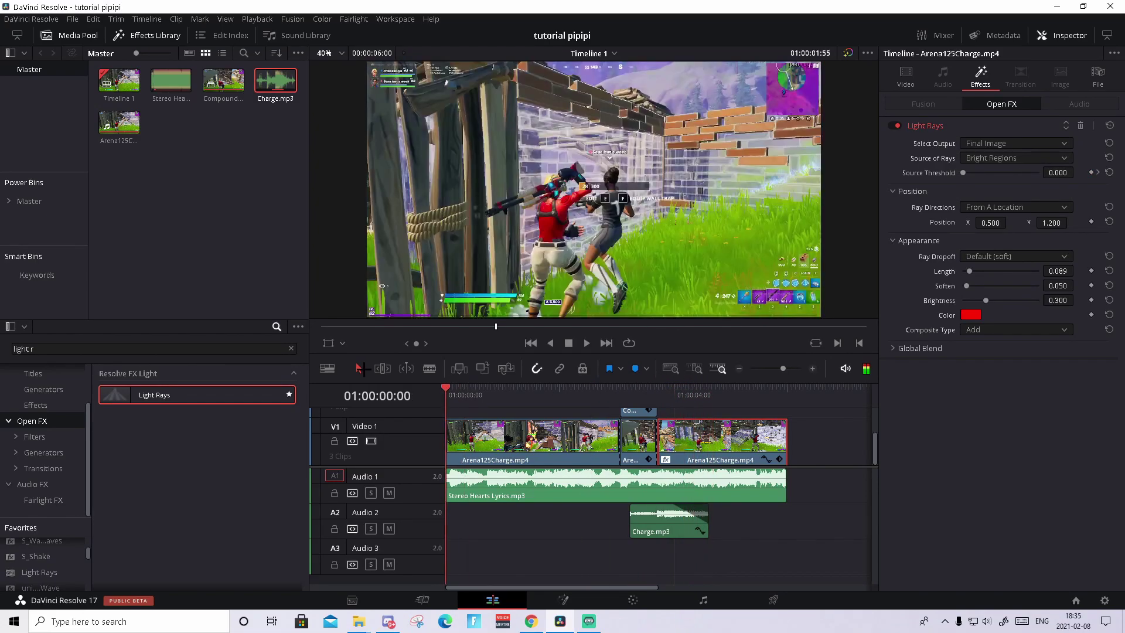
key(space)
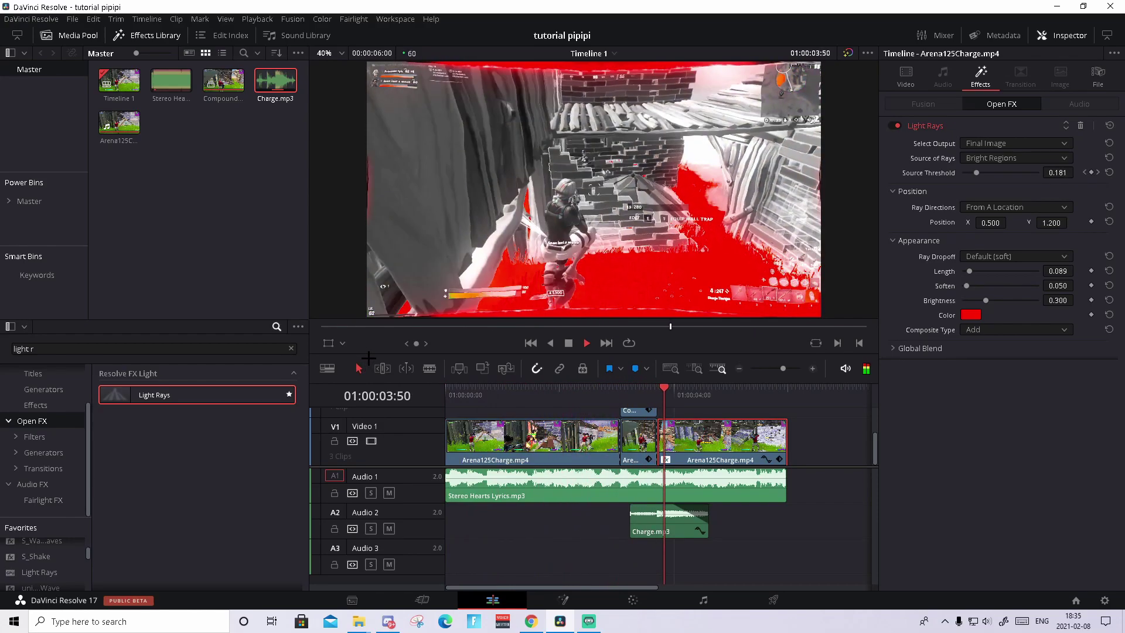
click(631, 388)
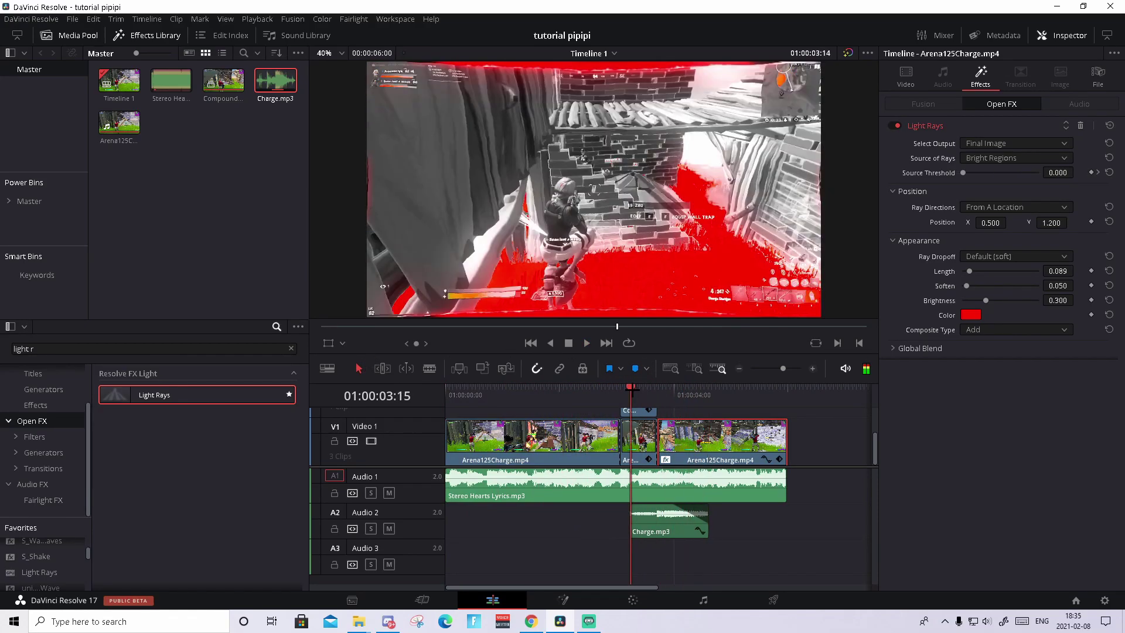
key(space)
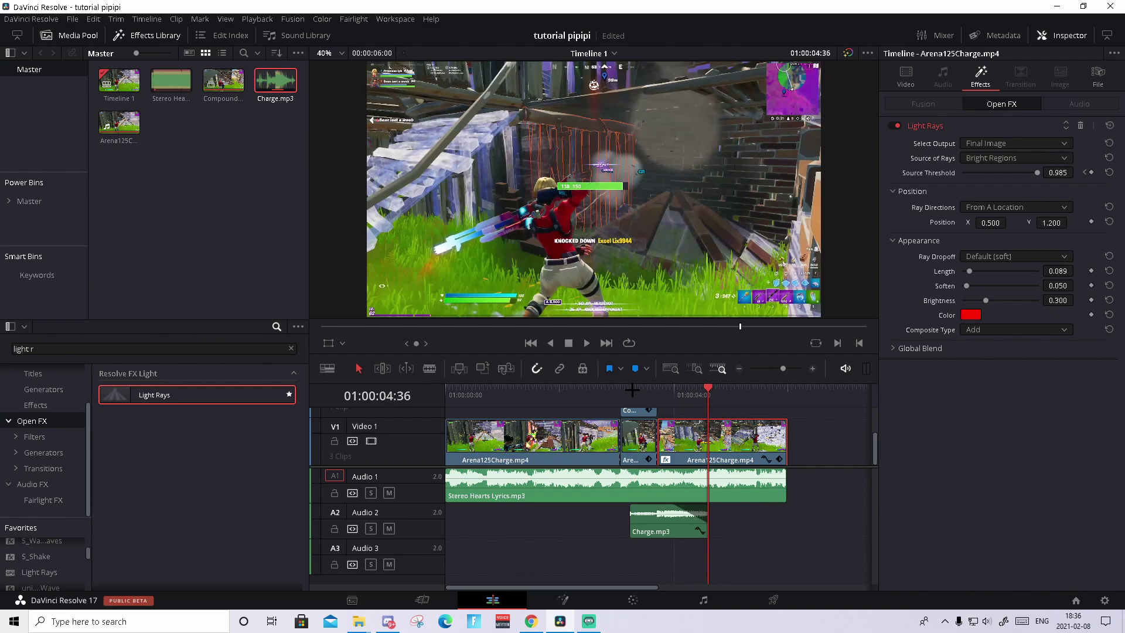
drag(632, 390, 658, 388)
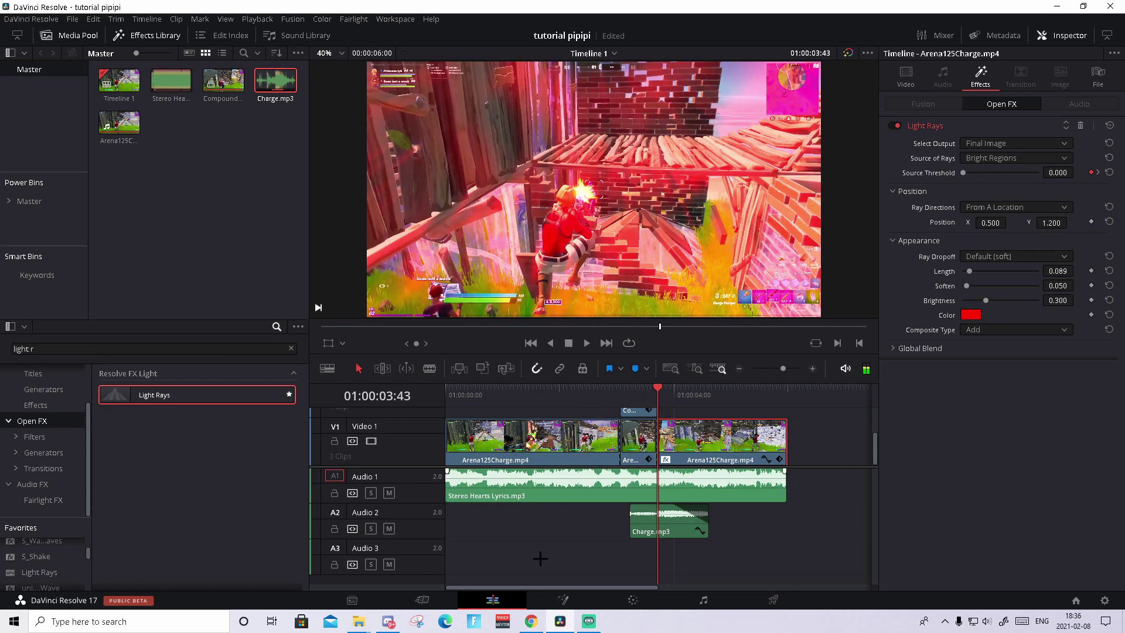